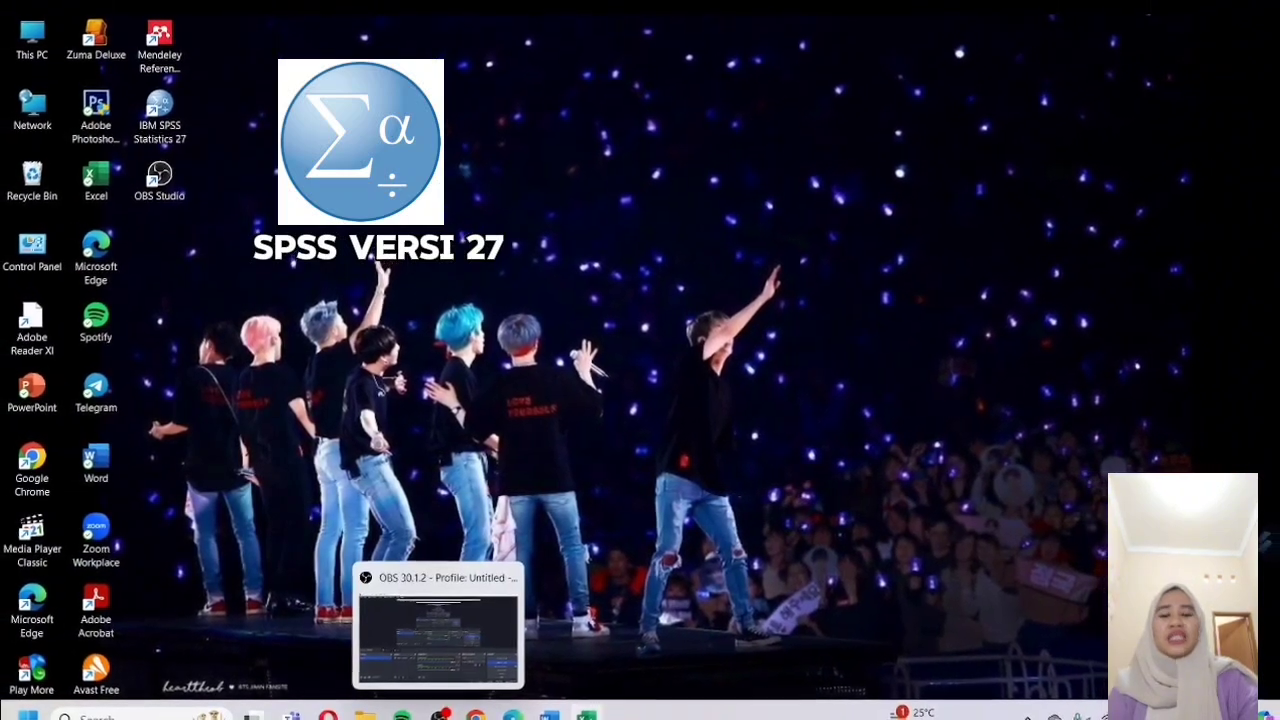
Open the copy of the "Data angket statistik" workbook from the PENGANTAR STATISTIK folder in File Explorer
{"action": "mouse_move", "coordinate": [591, 716]}
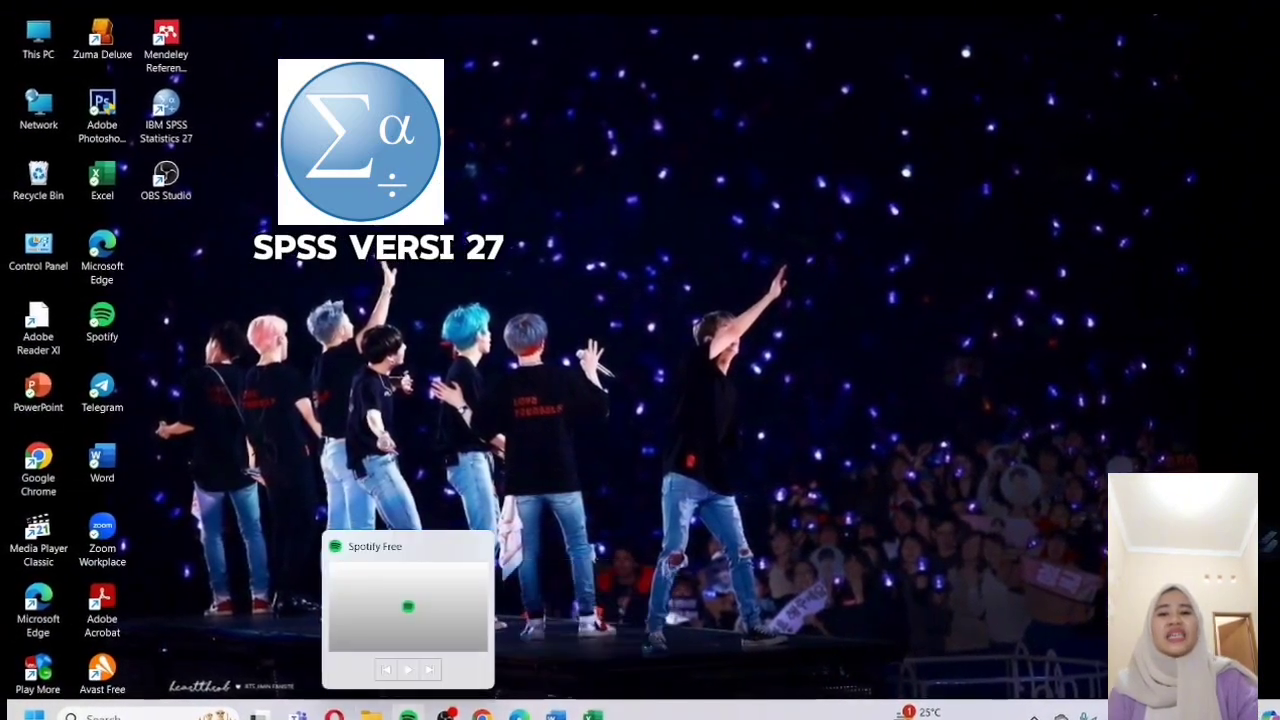
{"action": "left_click", "coordinate": [372, 628]}
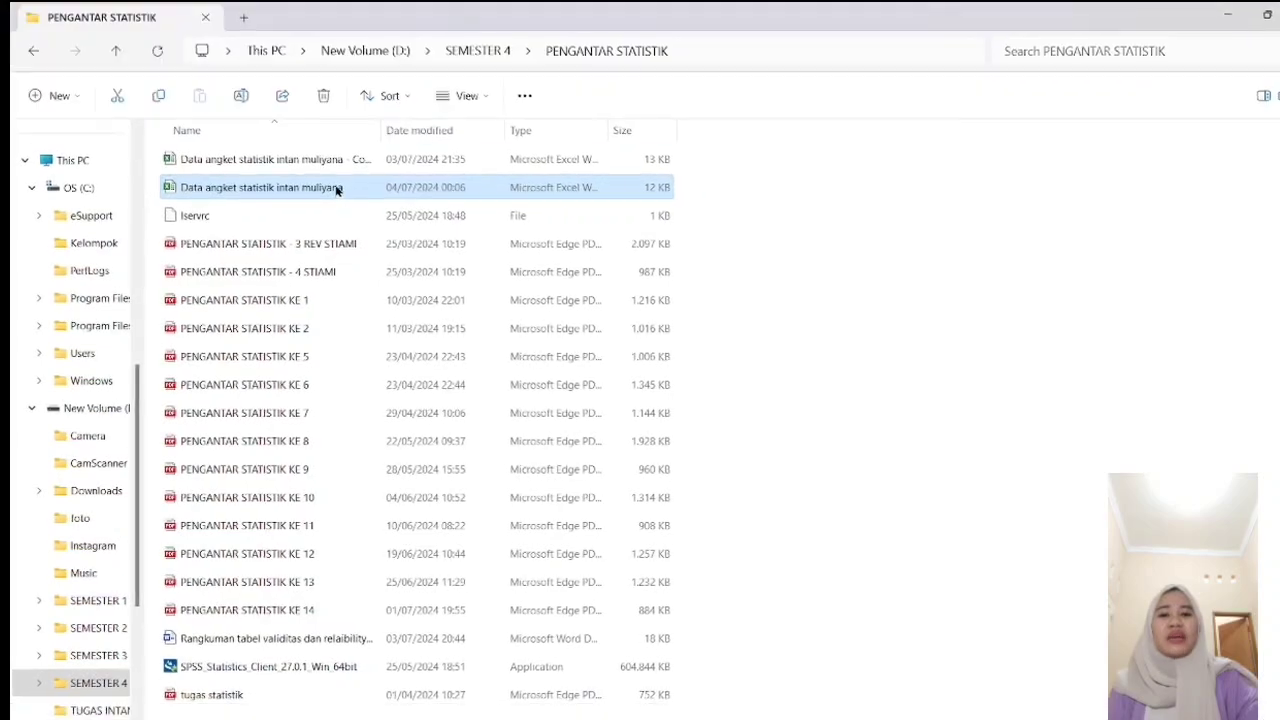
{"action": "left_click", "coordinate": [330, 161]}
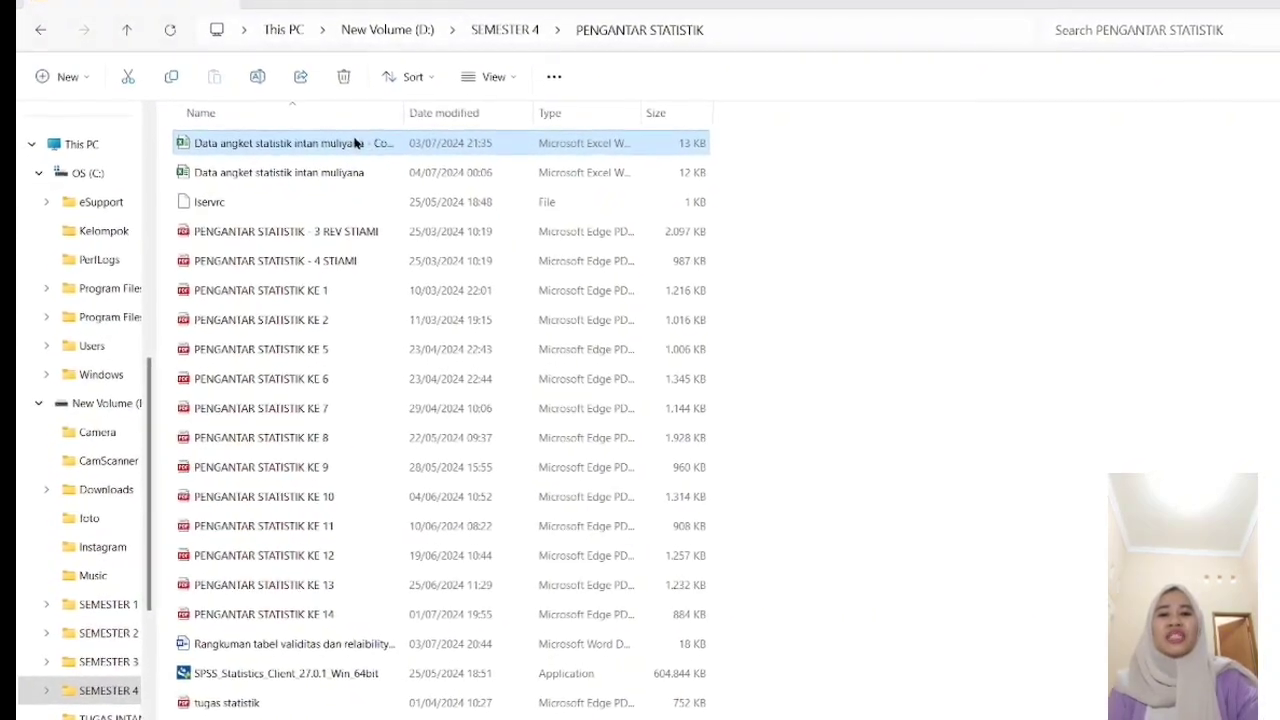
{"action": "double_click", "coordinate": [352, 145]}
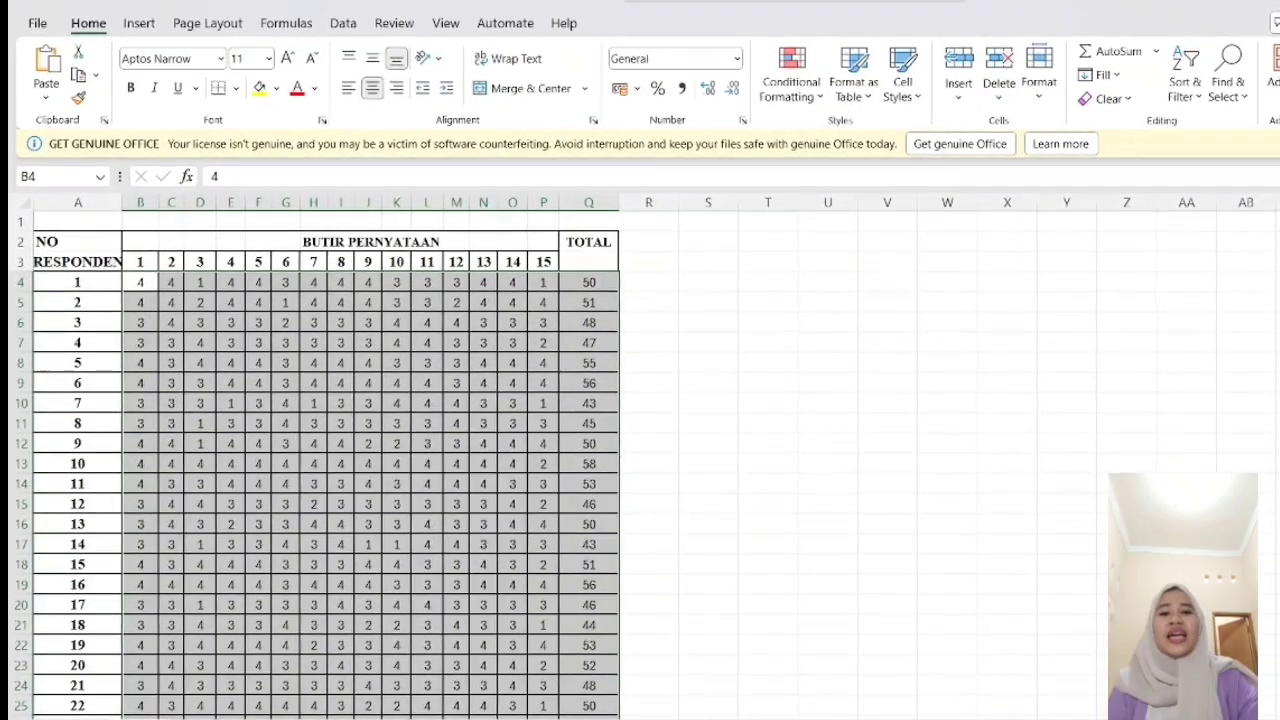
Review the questionnaire scores for all respondents across the 15 statement columns and the TOTAL column
{"action": "scroll", "coordinate": [640, 450], "scroll_direction": "up", "scroll_amount": 1}
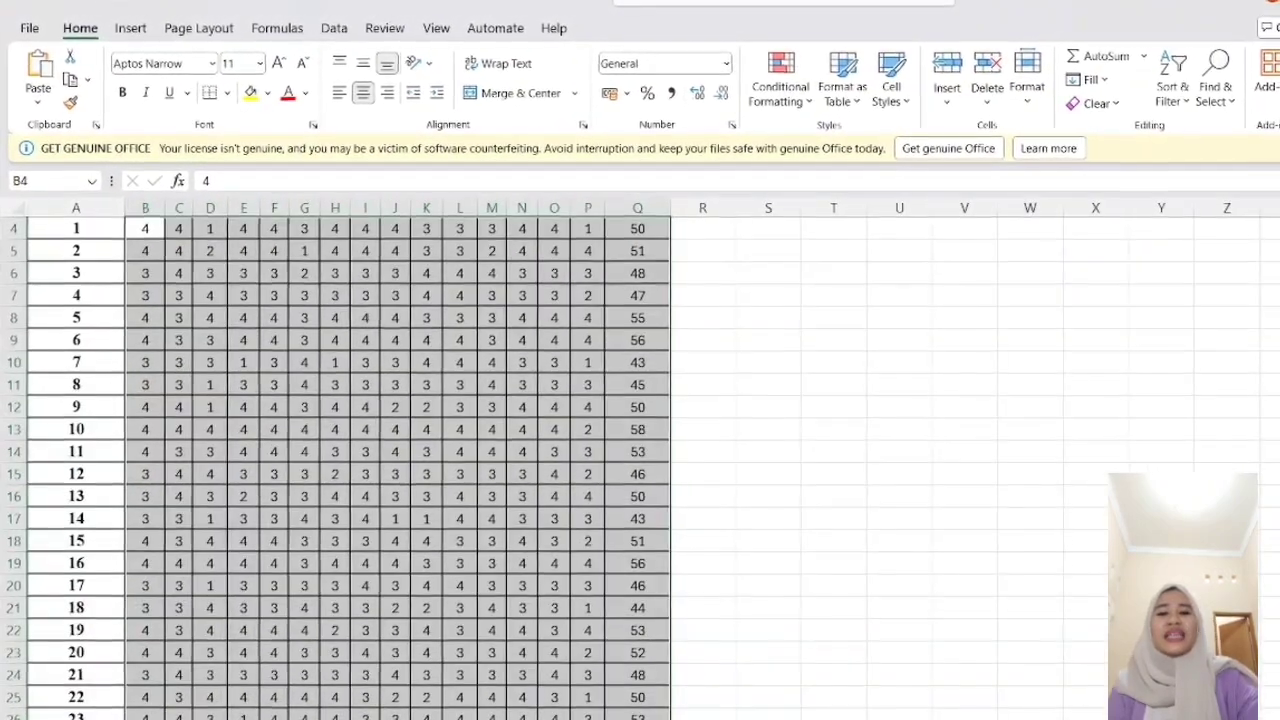
{"action": "scroll", "coordinate": [330, 465], "scroll_direction": "down", "scroll_amount": 4}
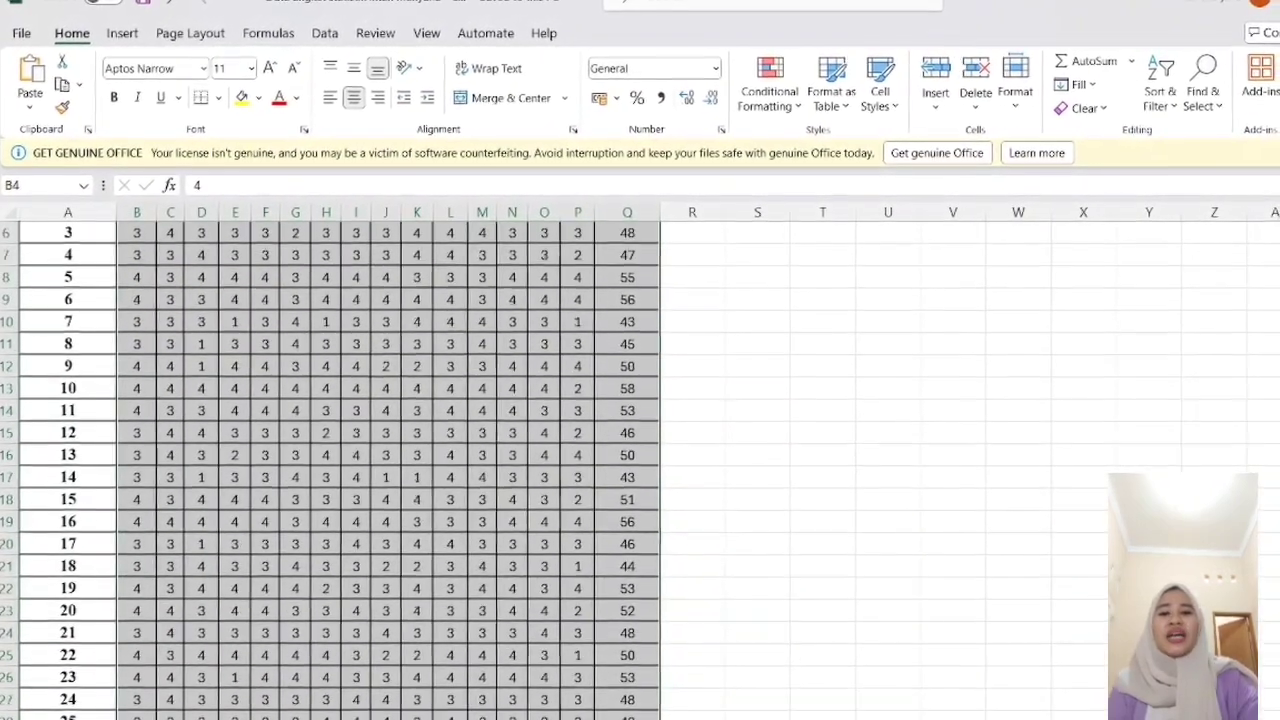
{"action": "scroll", "coordinate": [56, 657], "scroll_direction": "down", "scroll_amount": 1}
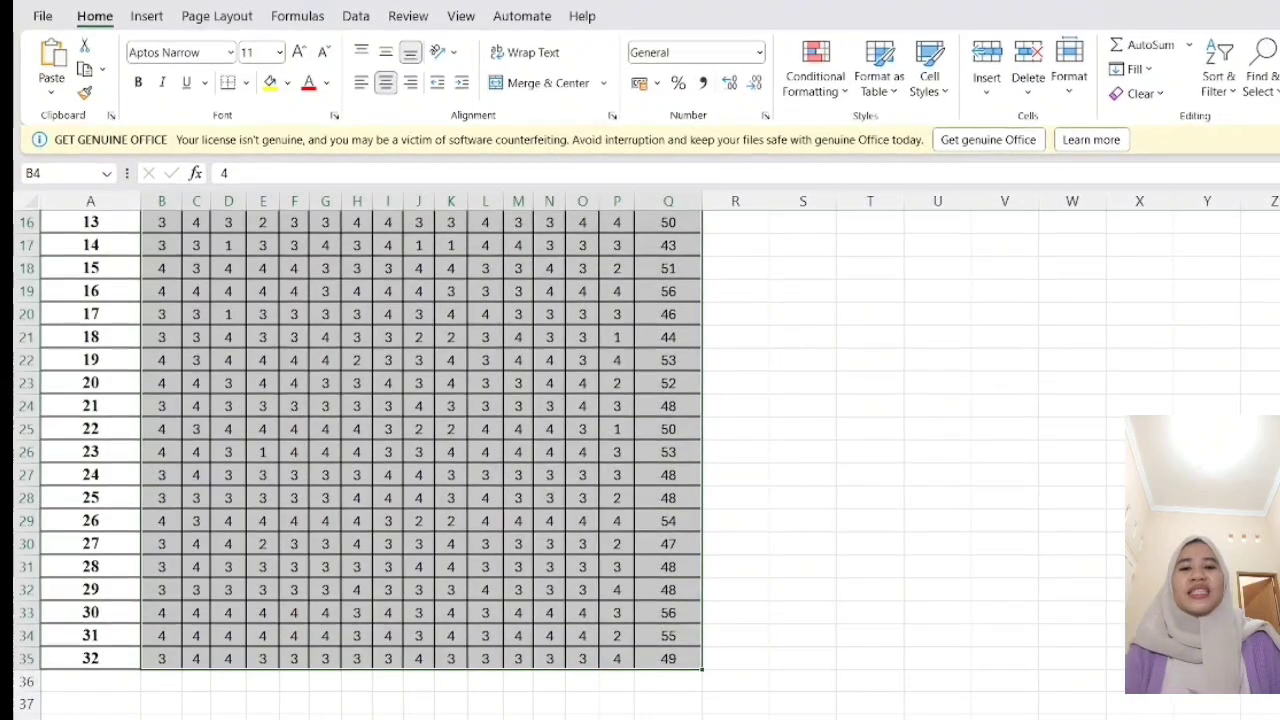
{"action": "scroll", "coordinate": [420, 450], "scroll_direction": "up", "scroll_amount": 1}
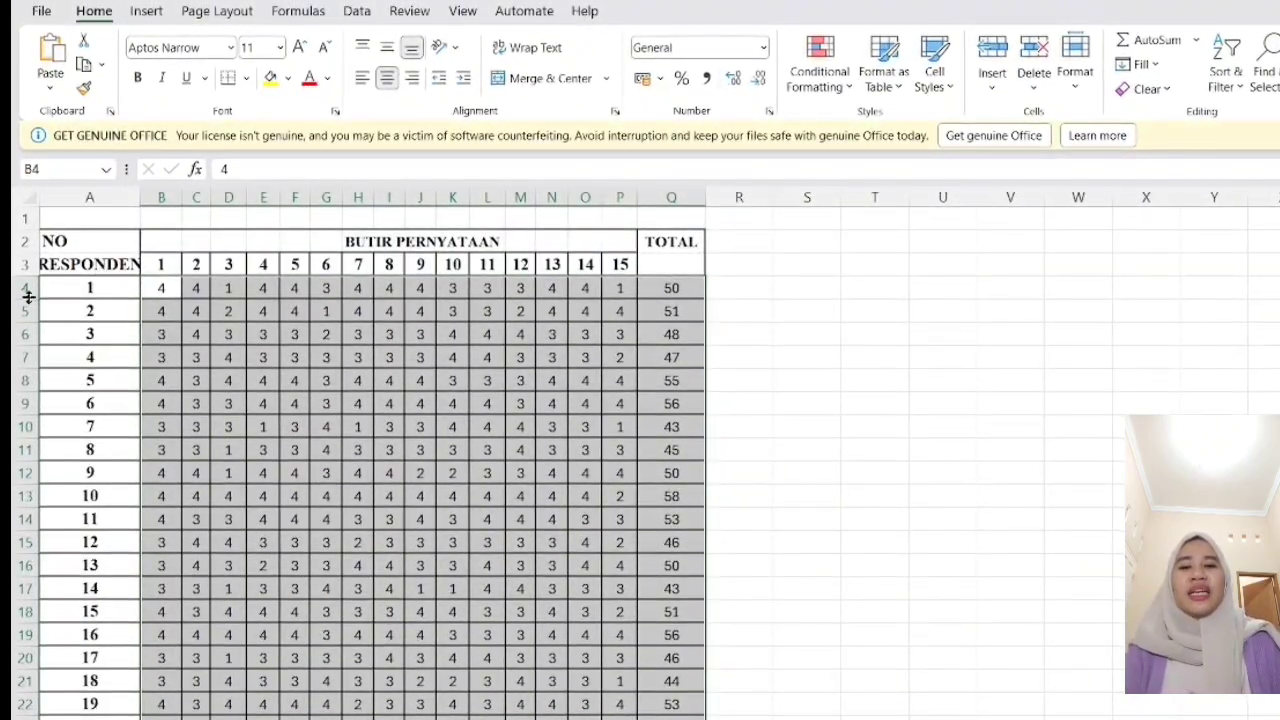
{"action": "left_click", "coordinate": [263, 355]}
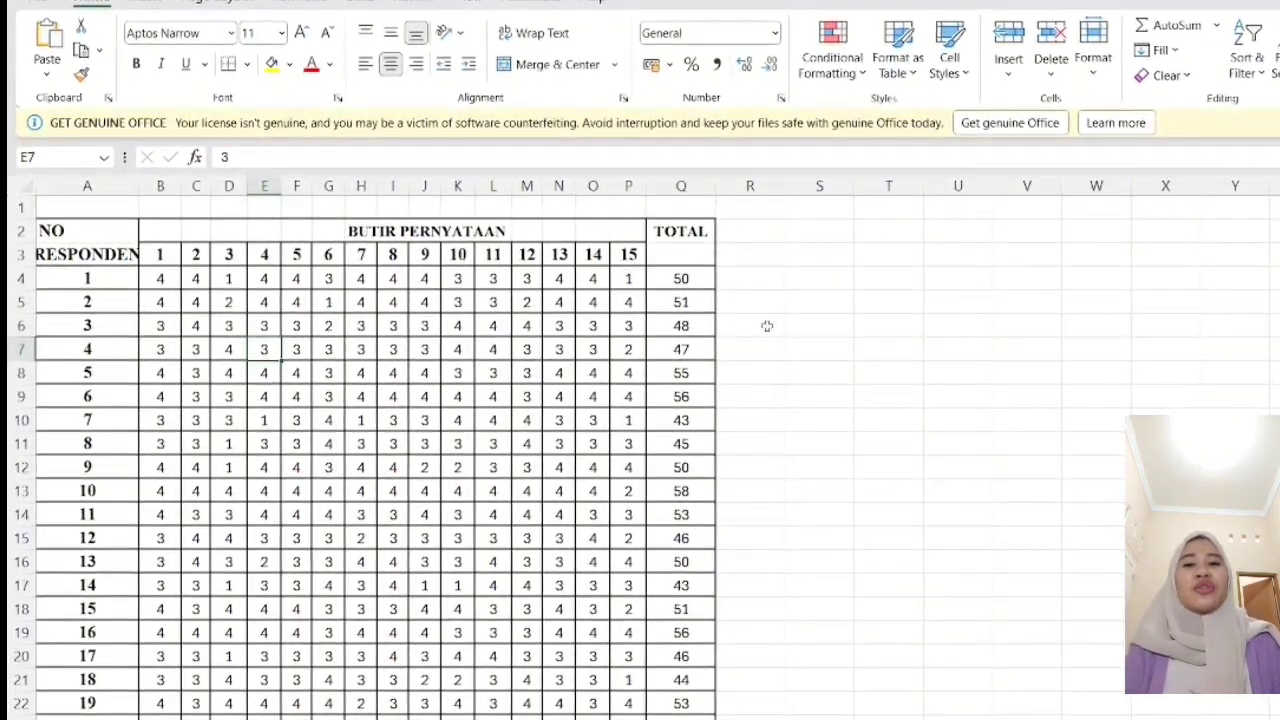
{"action": "scroll", "coordinate": [400, 450], "scroll_direction": "down", "scroll_amount": 2}
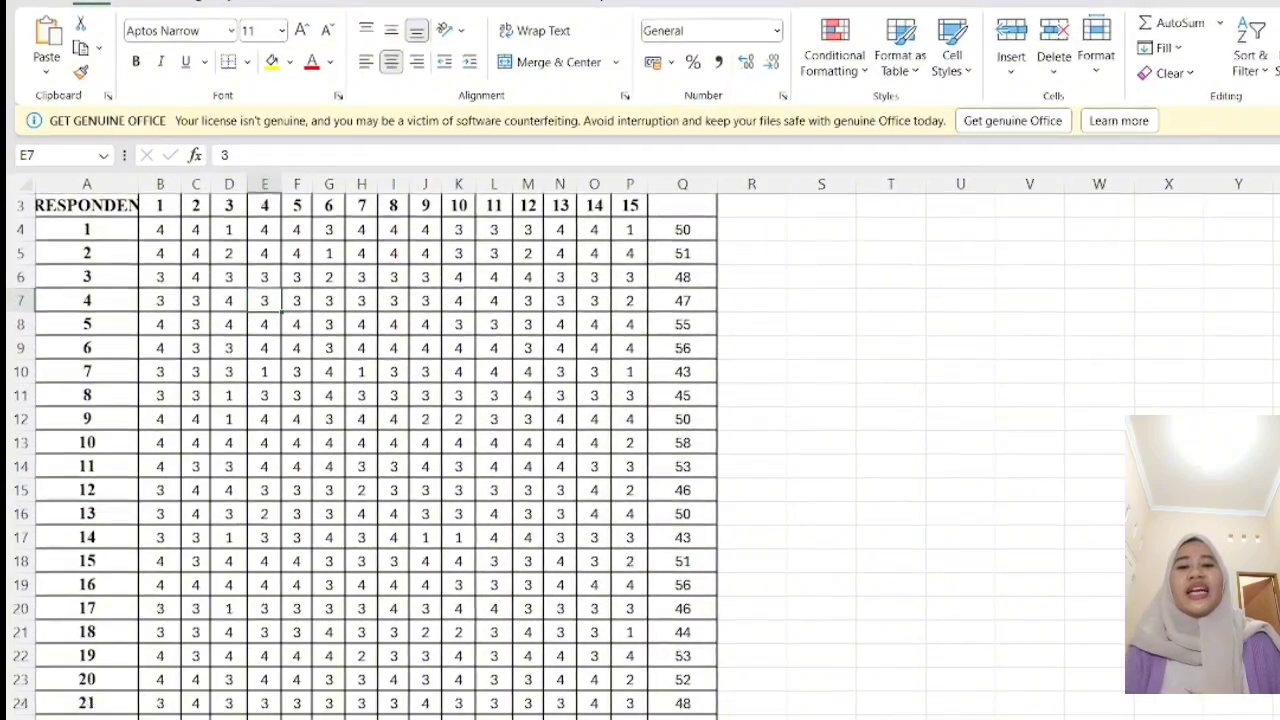
{"action": "scroll", "coordinate": [400, 450], "scroll_direction": "down", "scroll_amount": 2}
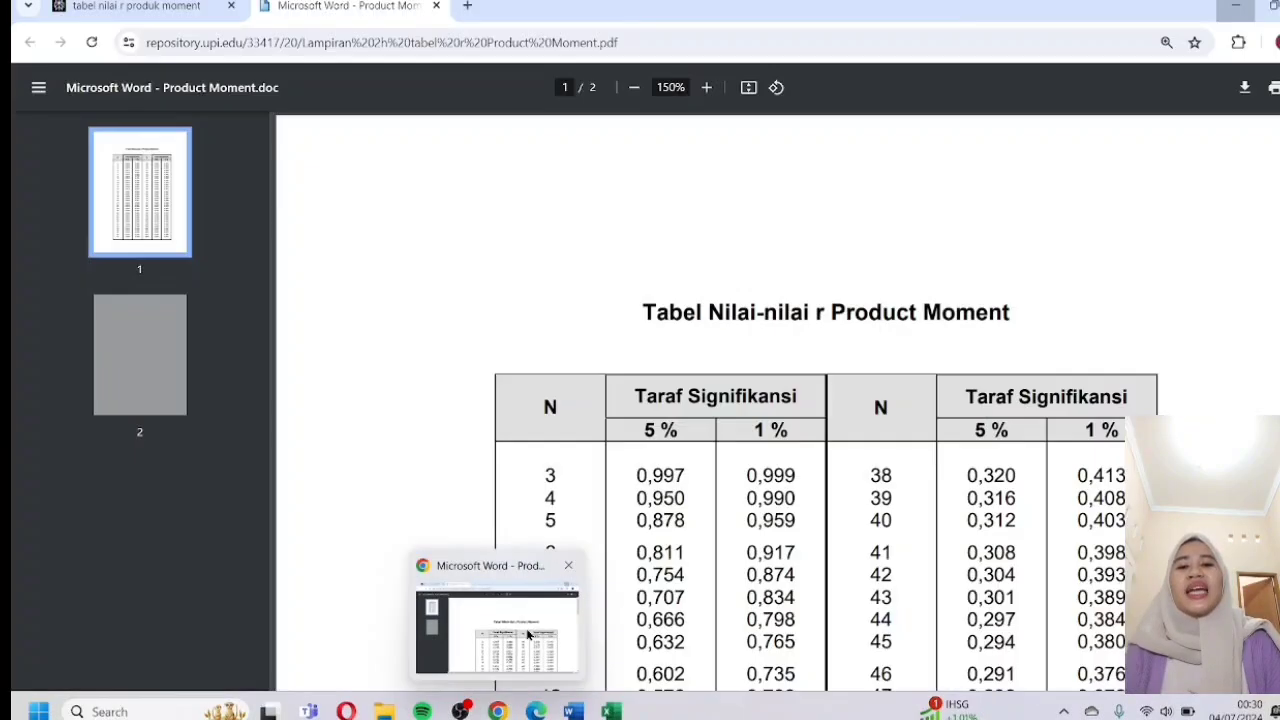
Switch to Chrome and examine the r Product Moment table's values at the 5% and 1% significance levels
{"action": "left_click", "coordinate": [528, 634]}
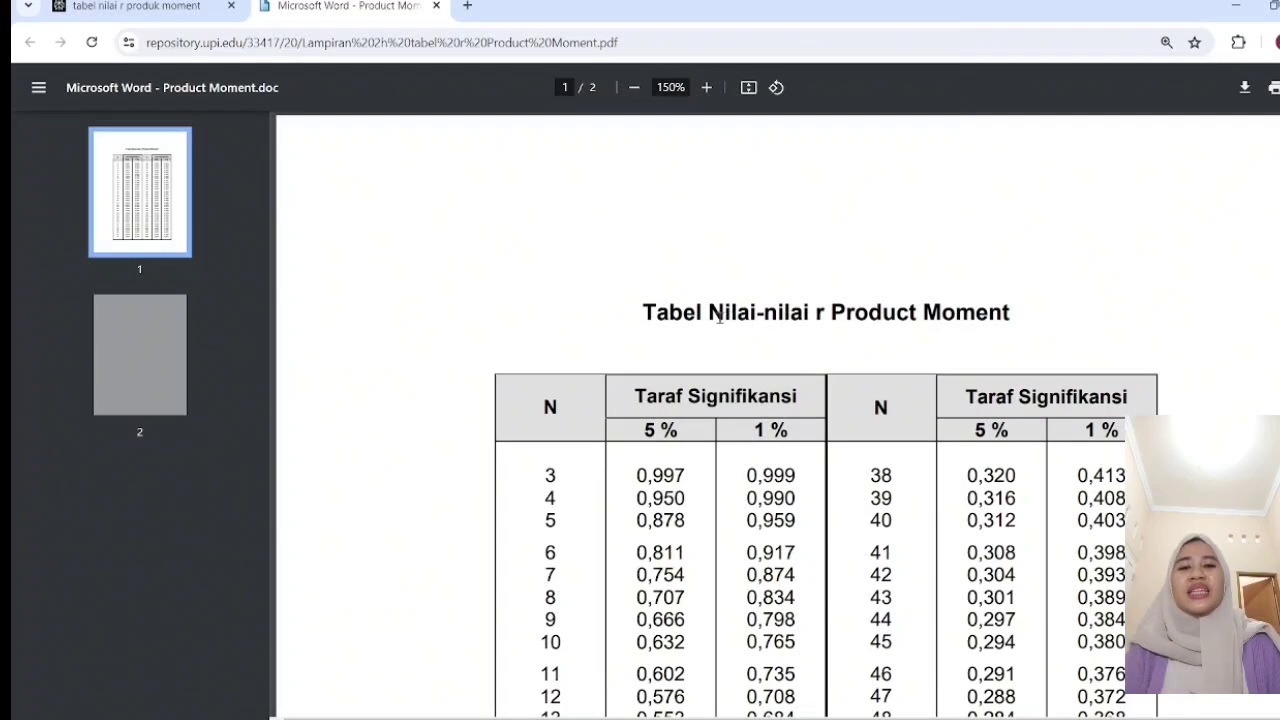
{"action": "scroll", "coordinate": [719, 316], "scroll_direction": "down", "scroll_amount": 2}
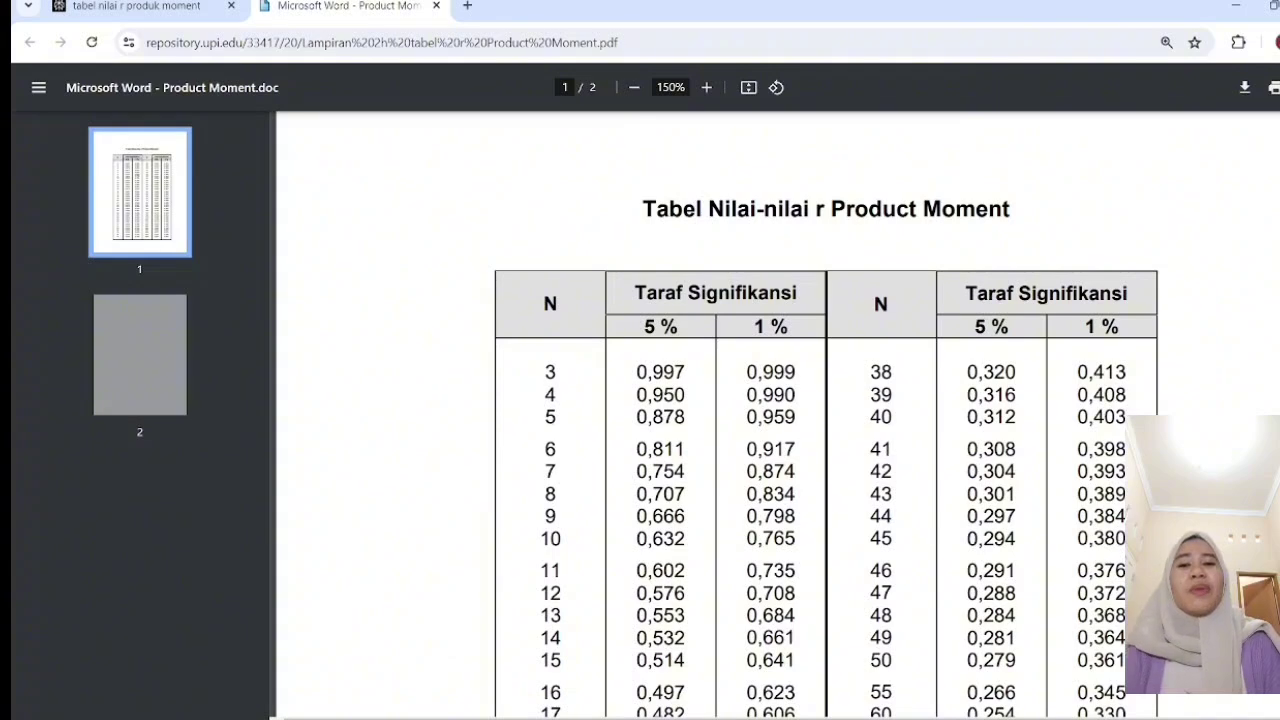
{"action": "scroll", "coordinate": [826, 415], "scroll_direction": "down", "scroll_amount": 10}
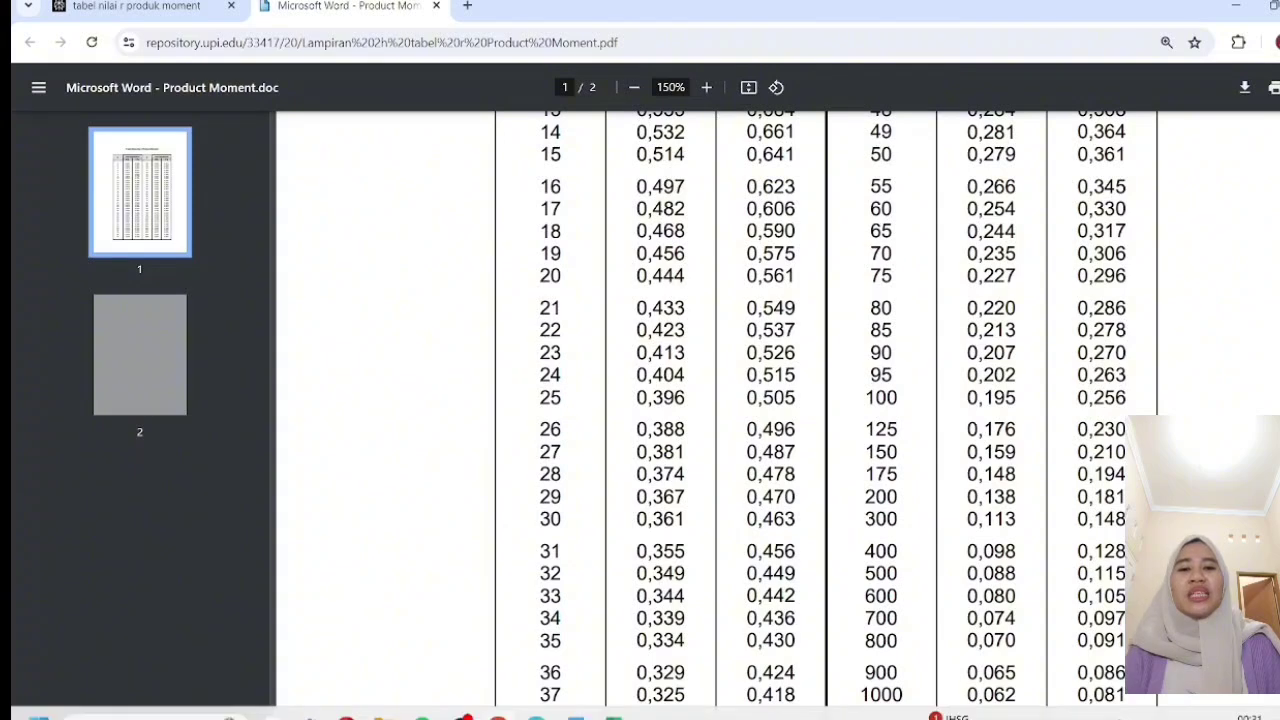
{"action": "left_click", "coordinate": [1236, 7]}
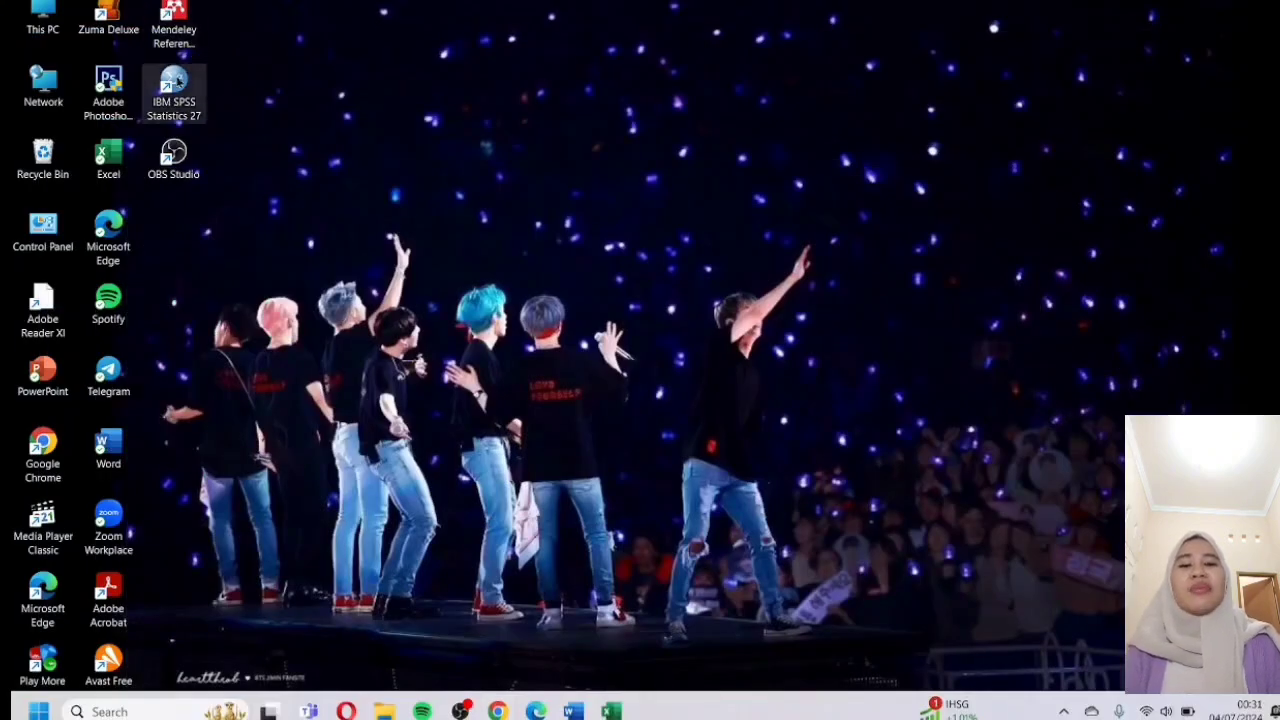
Start IBM SPSS Statistics 27 and dismiss its welcome dialog to reach the empty dataset
{"action": "double_click", "coordinate": [174, 84]}
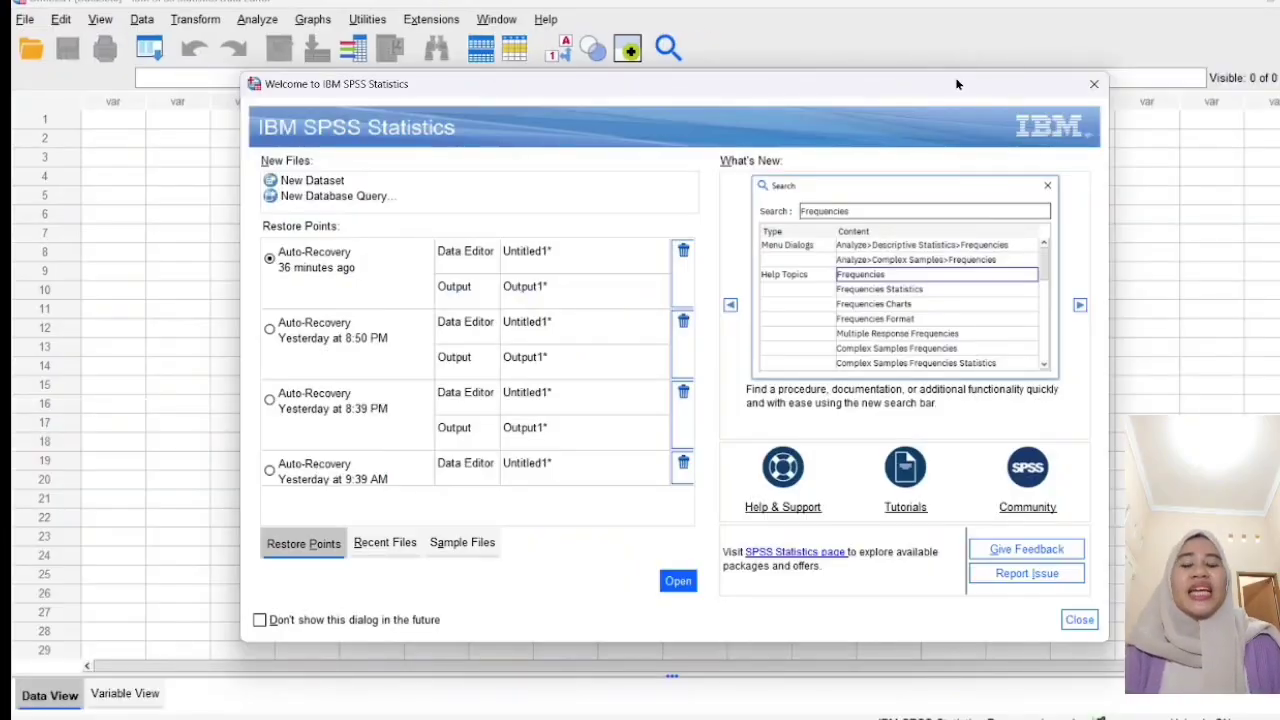
{"action": "left_click", "coordinate": [1093, 86]}
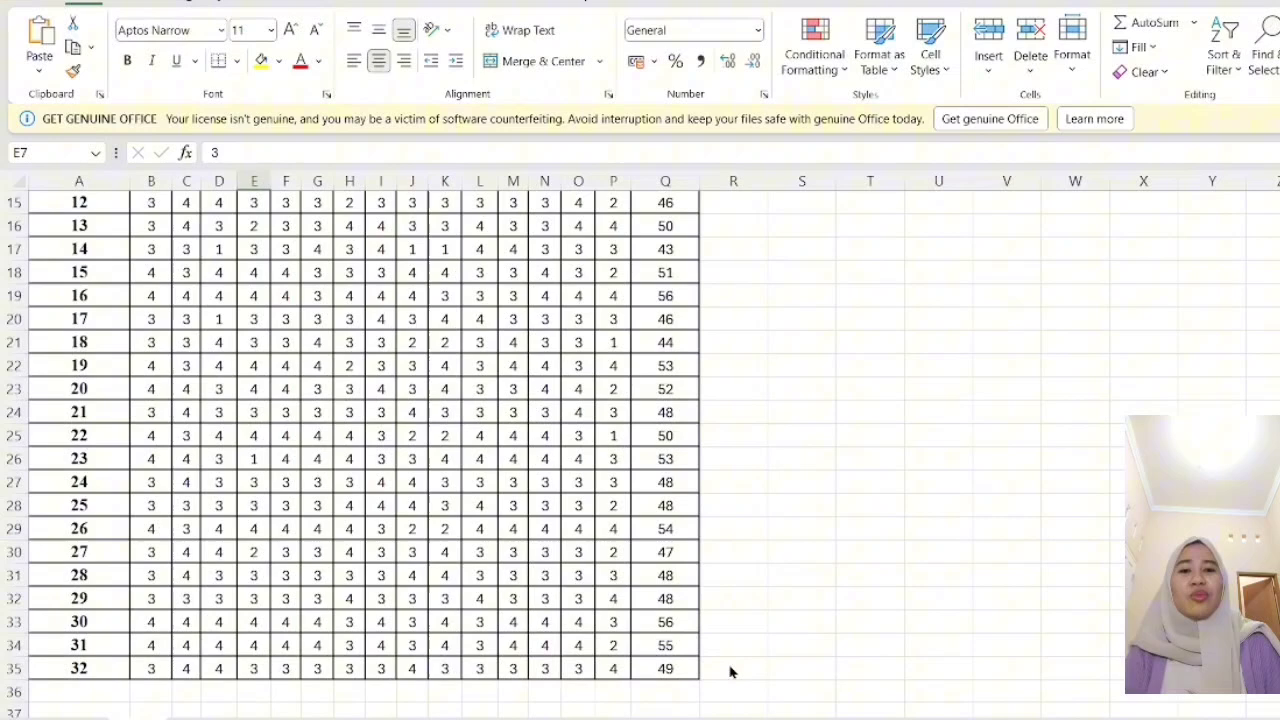
Switch to the Excel workbook and copy all respondents' item scores and totals, cells B4 through Q35
{"action": "left_click", "coordinate": [660, 645]}
{"action": "scroll", "coordinate": [365, 450], "scroll_direction": "up", "scroll_amount": 5}
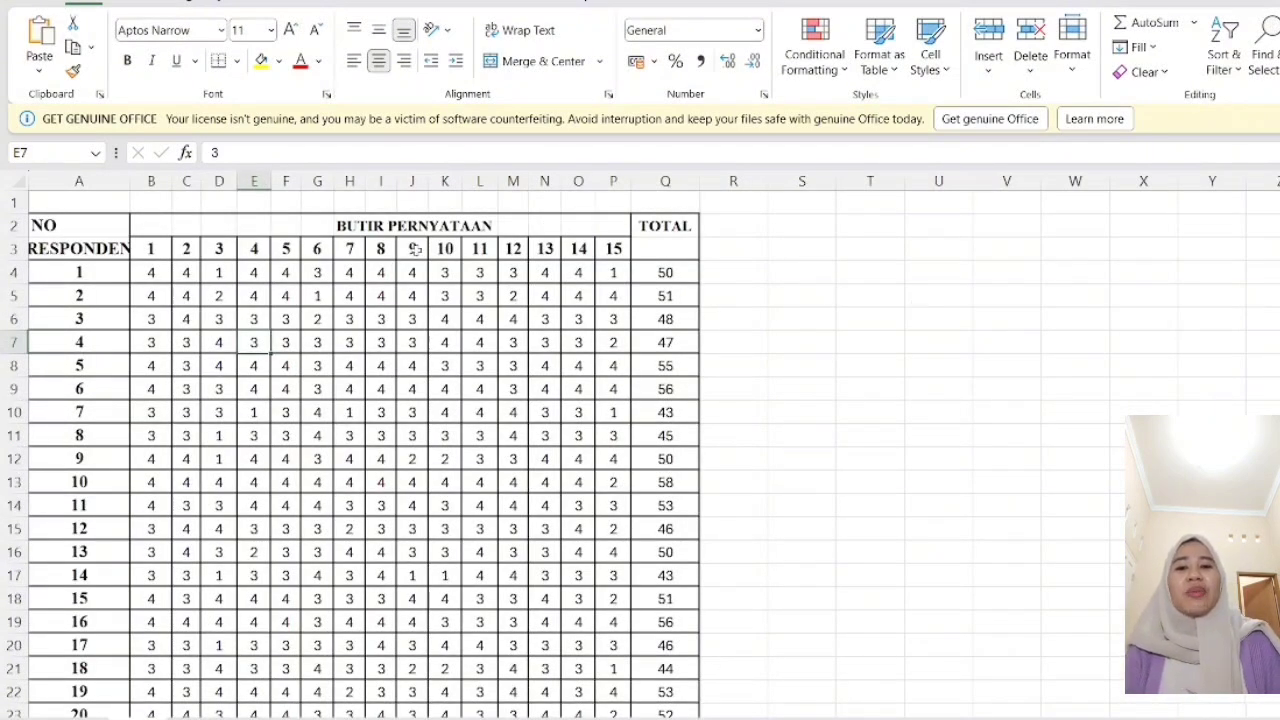
{"action": "left_click", "coordinate": [151, 272]}
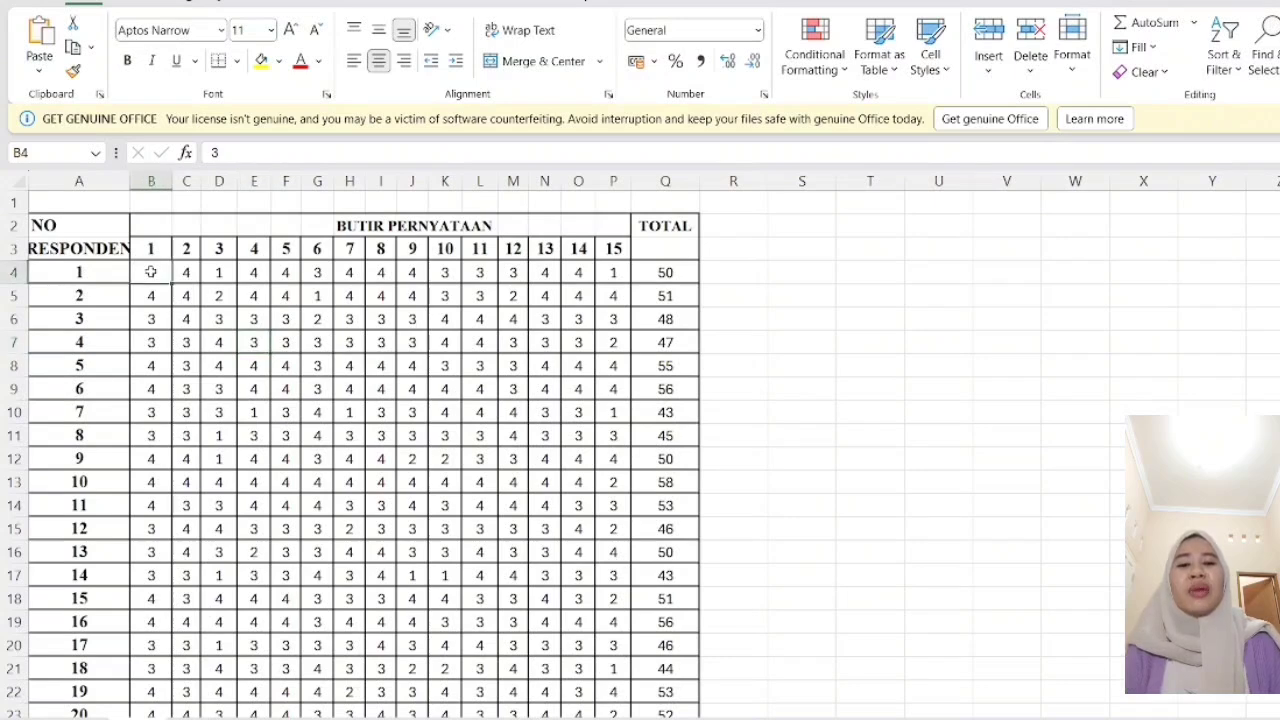
{"action": "left_click_drag", "start_coordinate": [151, 272], "coordinate": [666, 645]}
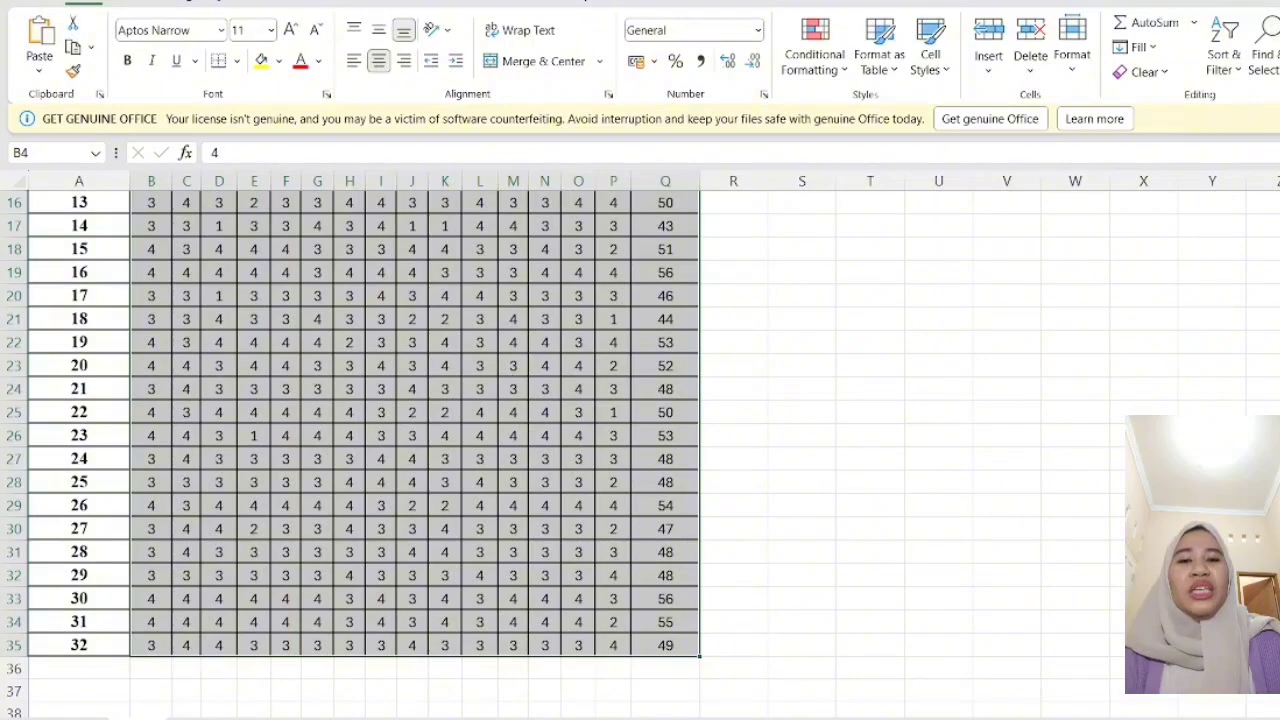
{"action": "scroll", "coordinate": [350, 450], "scroll_direction": "up", "scroll_amount": 5}
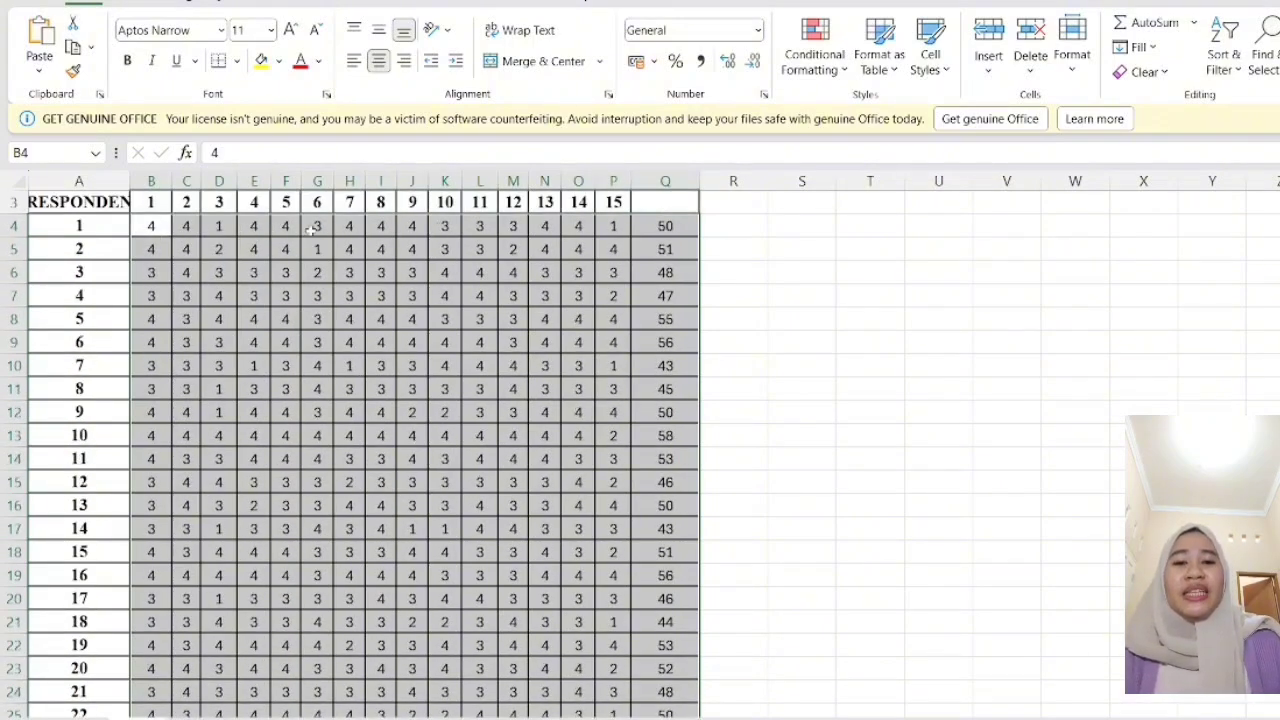
{"action": "key", "text": "ctrl+c"}
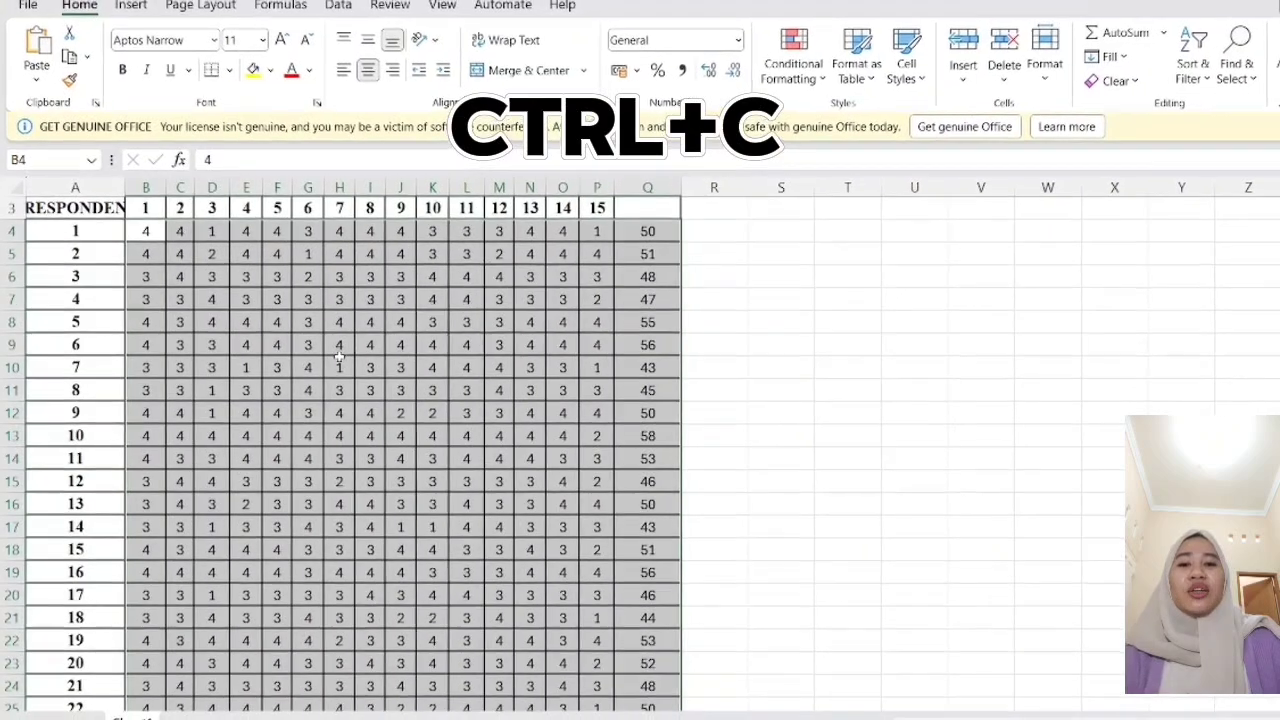
Switch to SPSS and paste the copied scores into the dataset starting at row 1 of the first variable
{"action": "mouse_move", "coordinate": [732, 675]}
{"action": "left_click", "coordinate": [623, 641]}
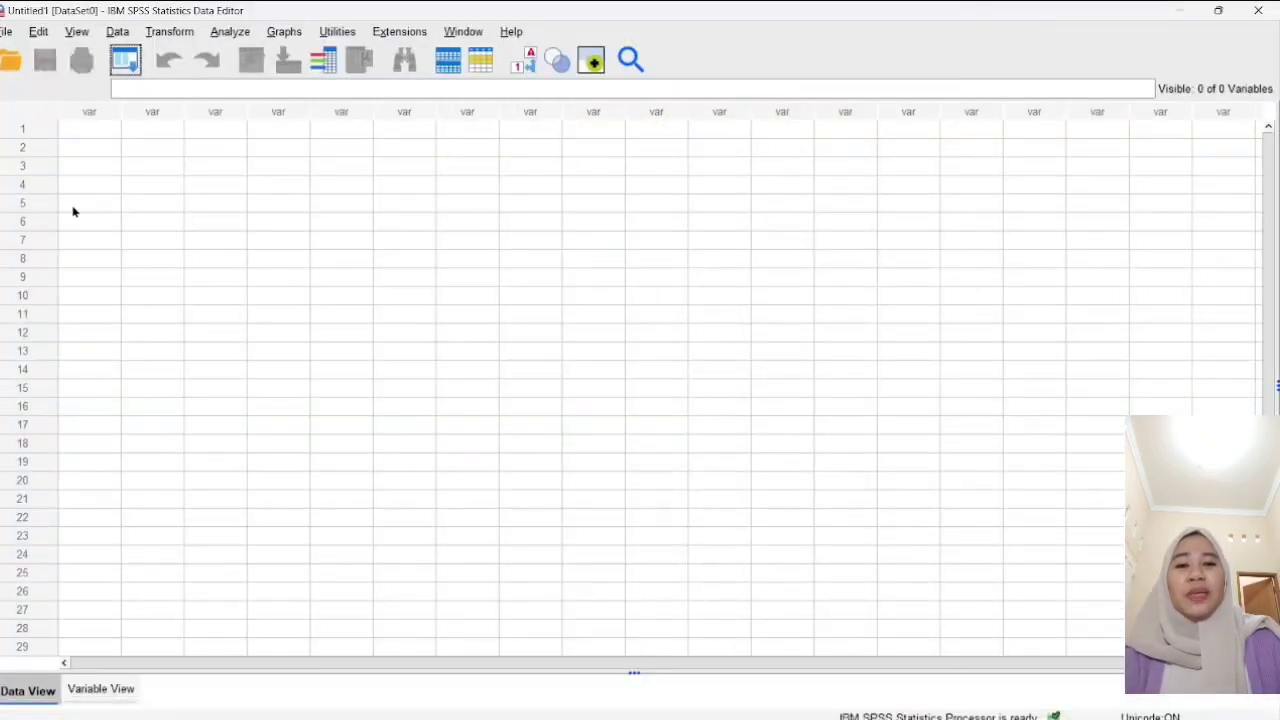
{"action": "left_click", "coordinate": [86, 134]}
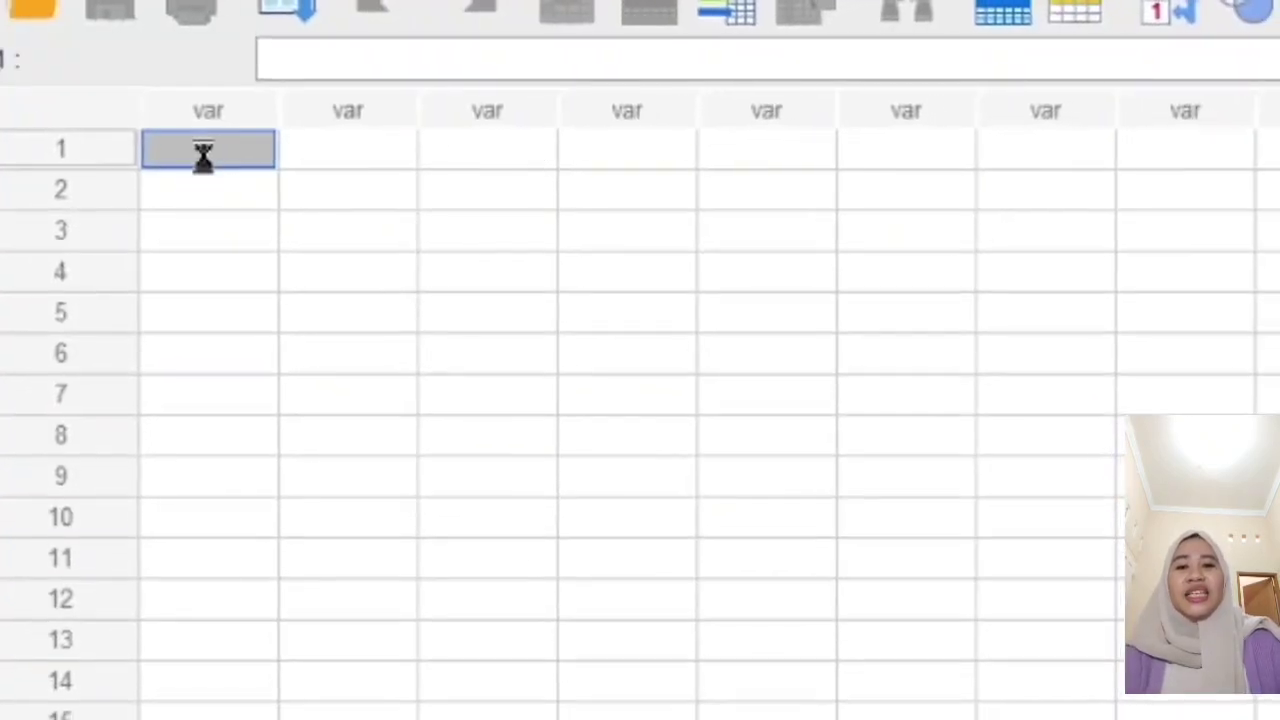
{"action": "key", "text": "ctrl+v"}
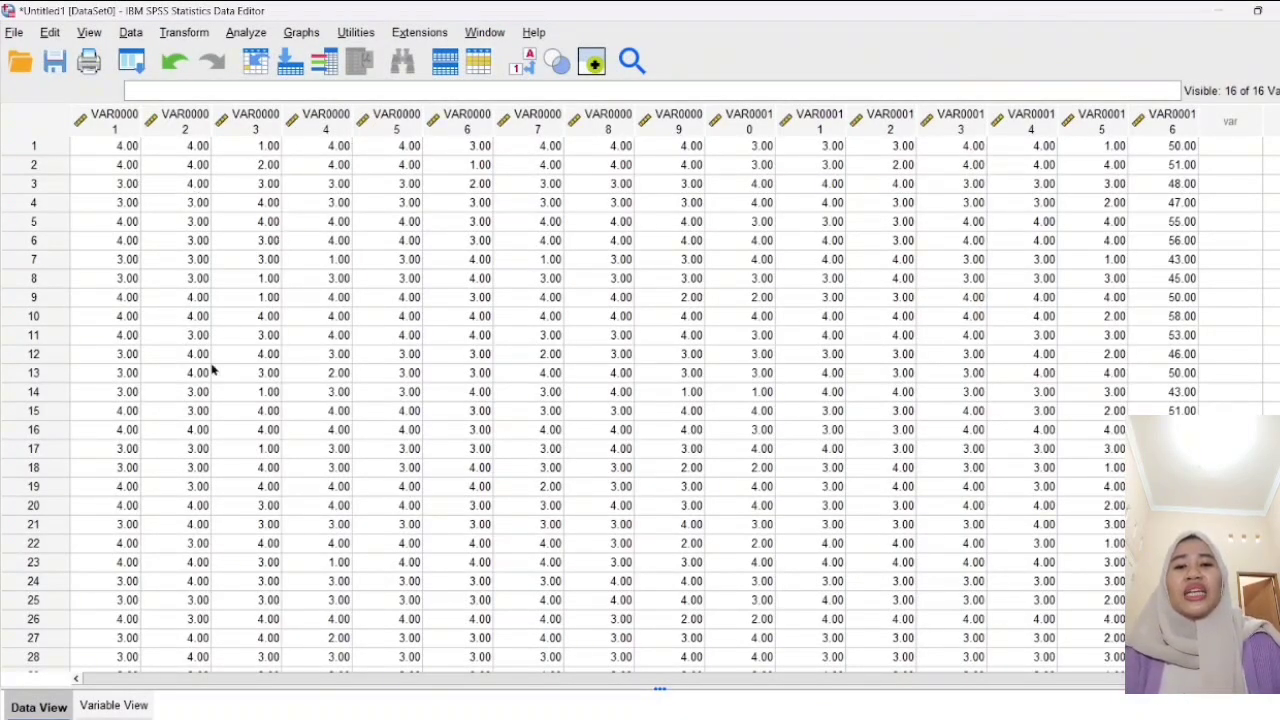
Show the dataset's variable definitions and inspect the names of the first four variables
{"action": "left_click", "coordinate": [114, 706]}
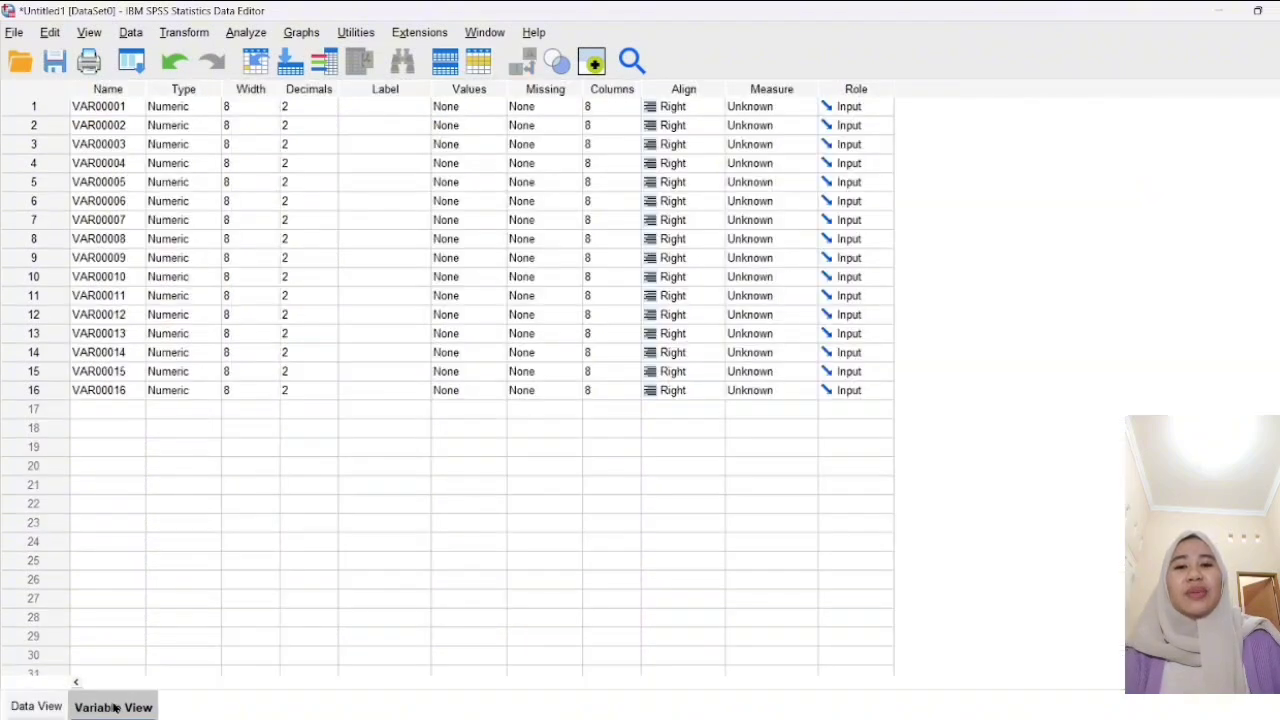
{"action": "left_click", "coordinate": [106, 107]}
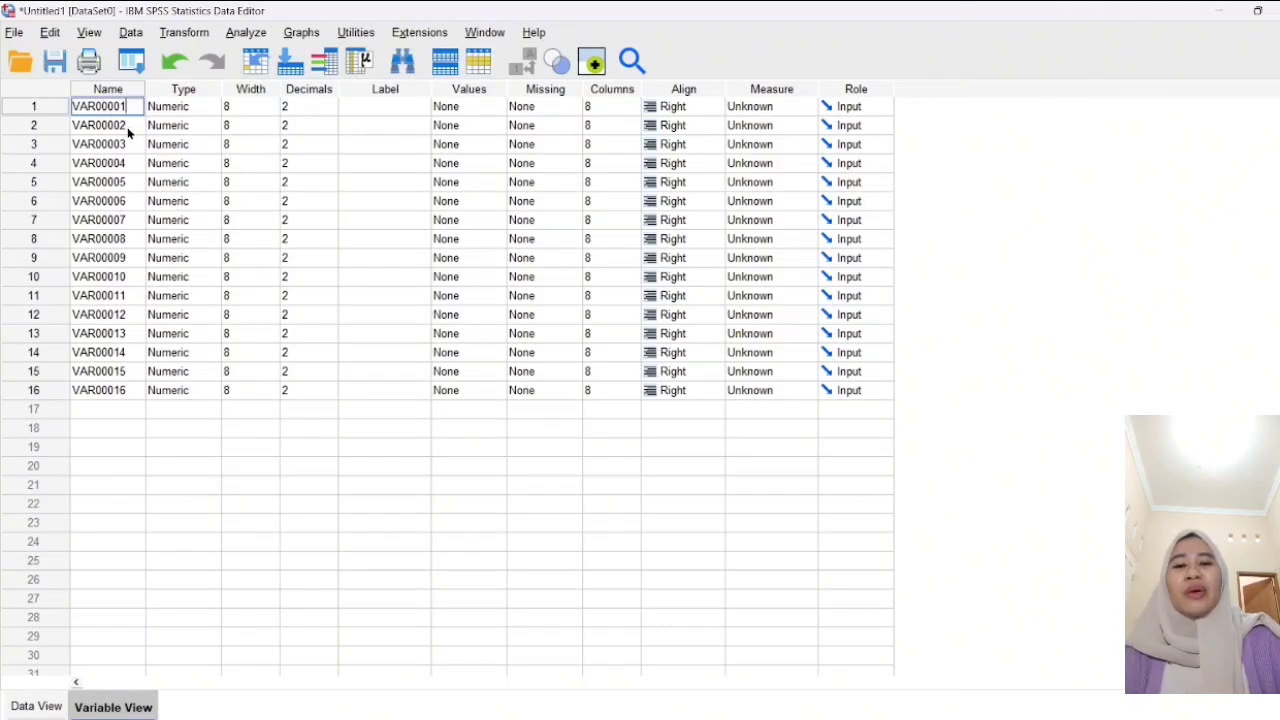
{"action": "left_click", "coordinate": [126, 125]}
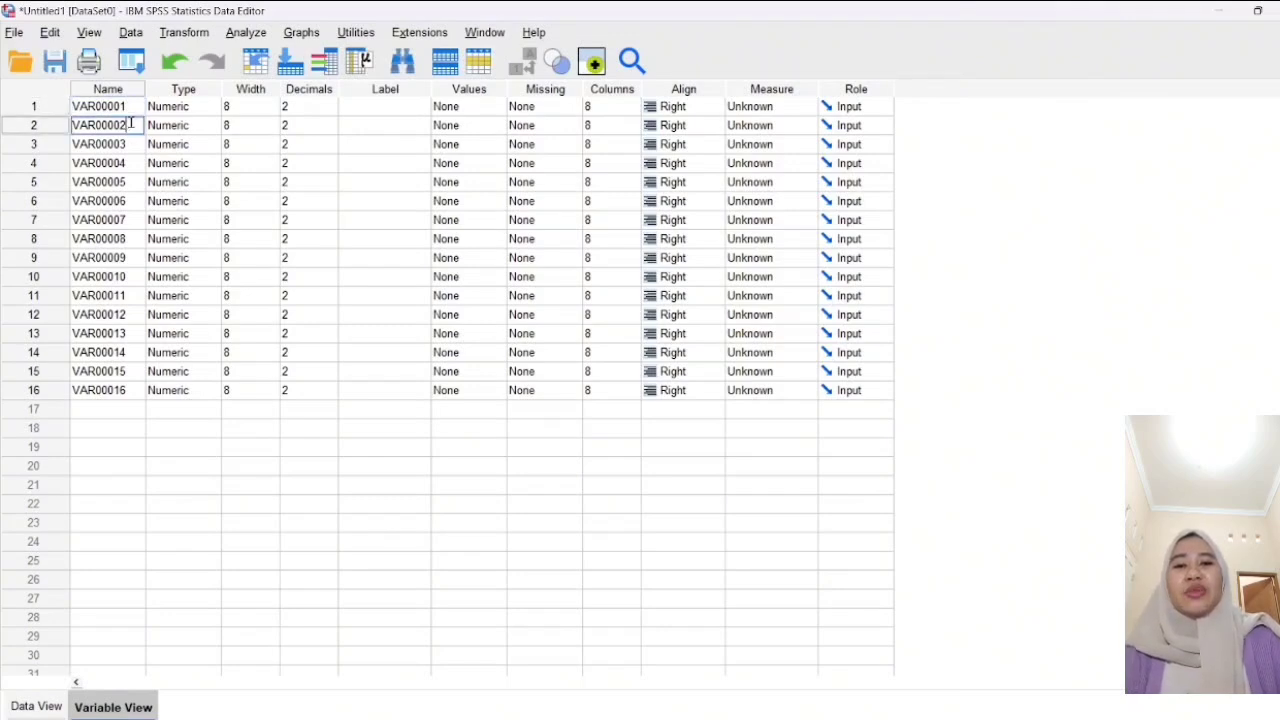
{"action": "left_click", "coordinate": [127, 106]}
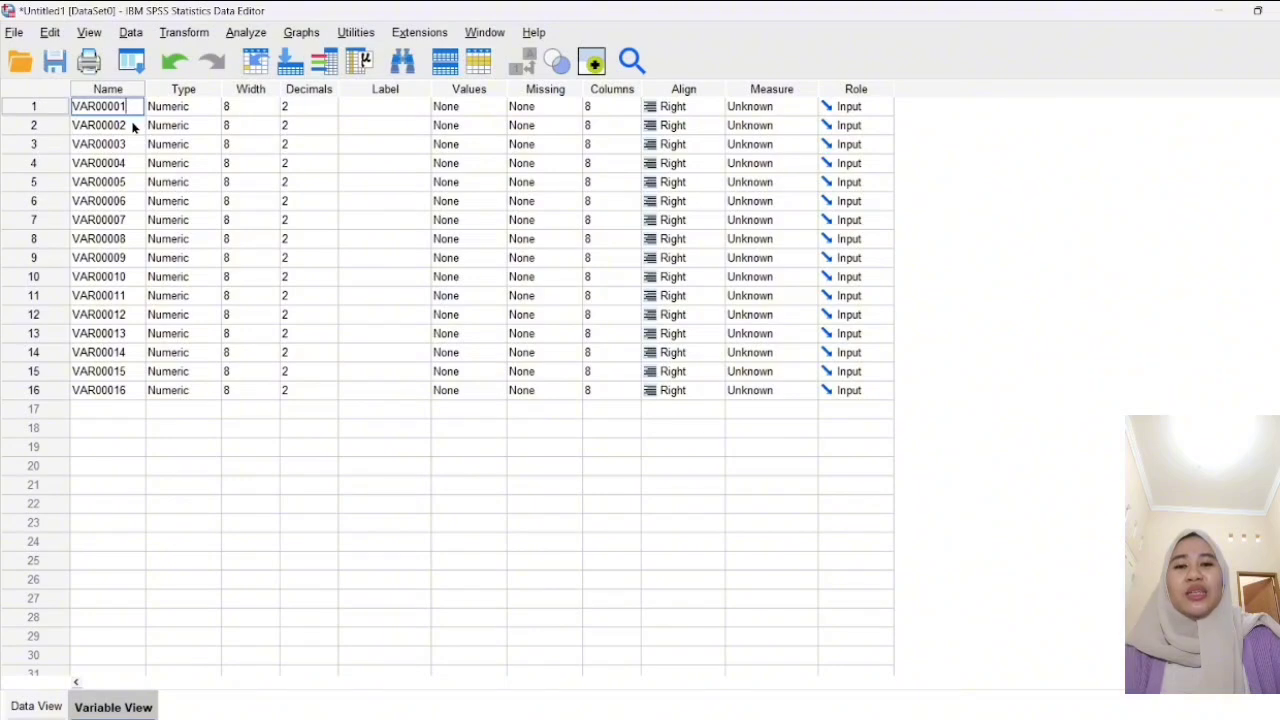
{"action": "left_click", "coordinate": [132, 126]}
{"action": "left_click", "coordinate": [128, 143]}
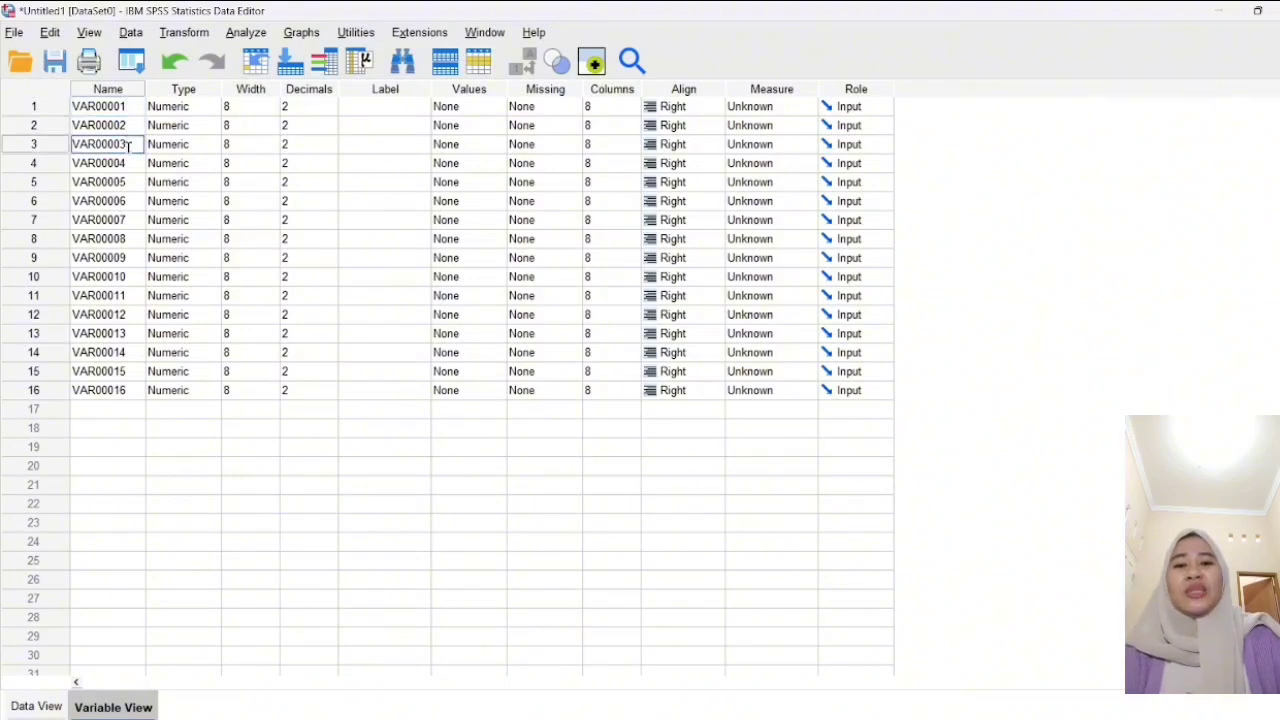
{"action": "left_click", "coordinate": [128, 163]}
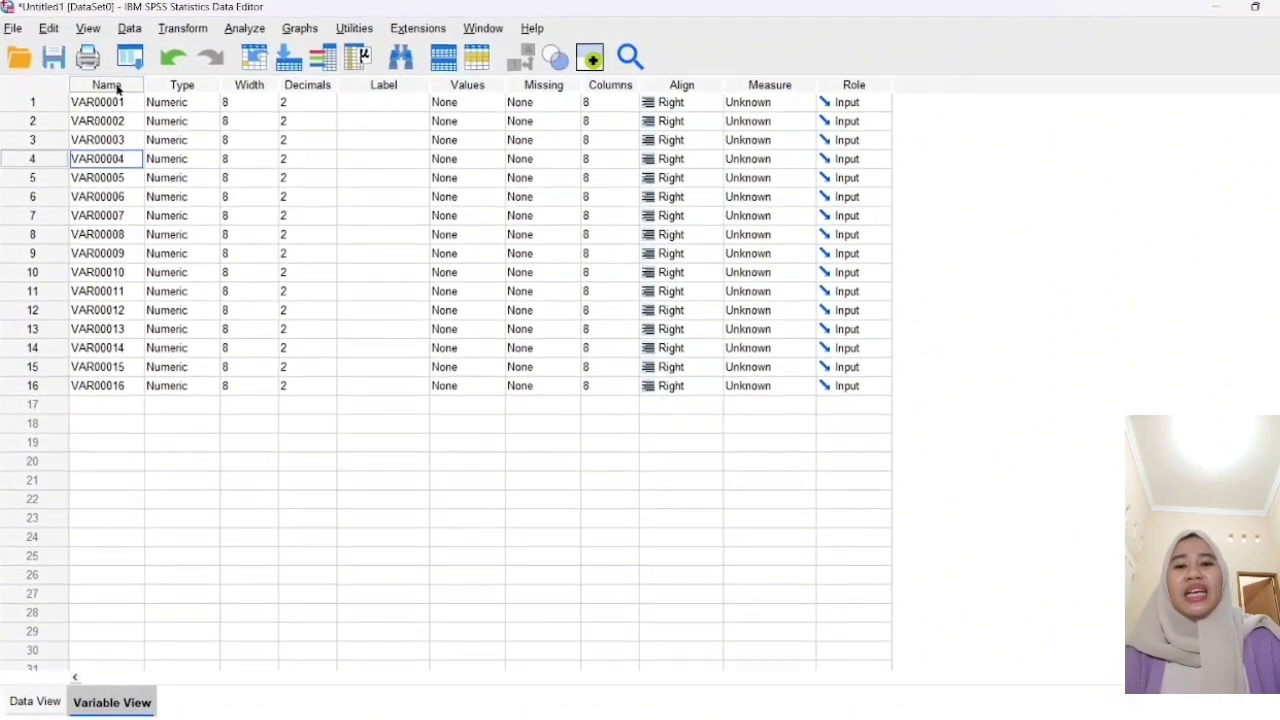
Replace every occurrence of VAR000 with P in the Name column of the variable definitions
{"action": "left_click", "coordinate": [110, 84]}
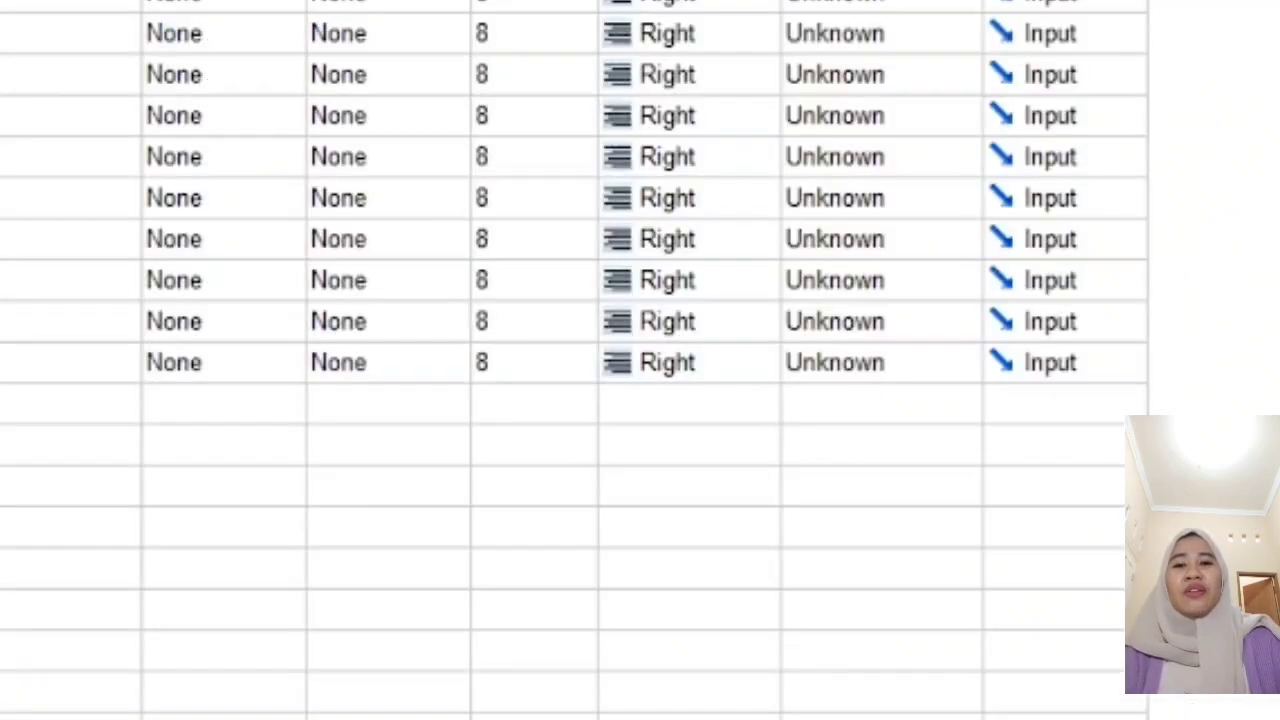
{"action": "key", "text": "ctrl+f"}
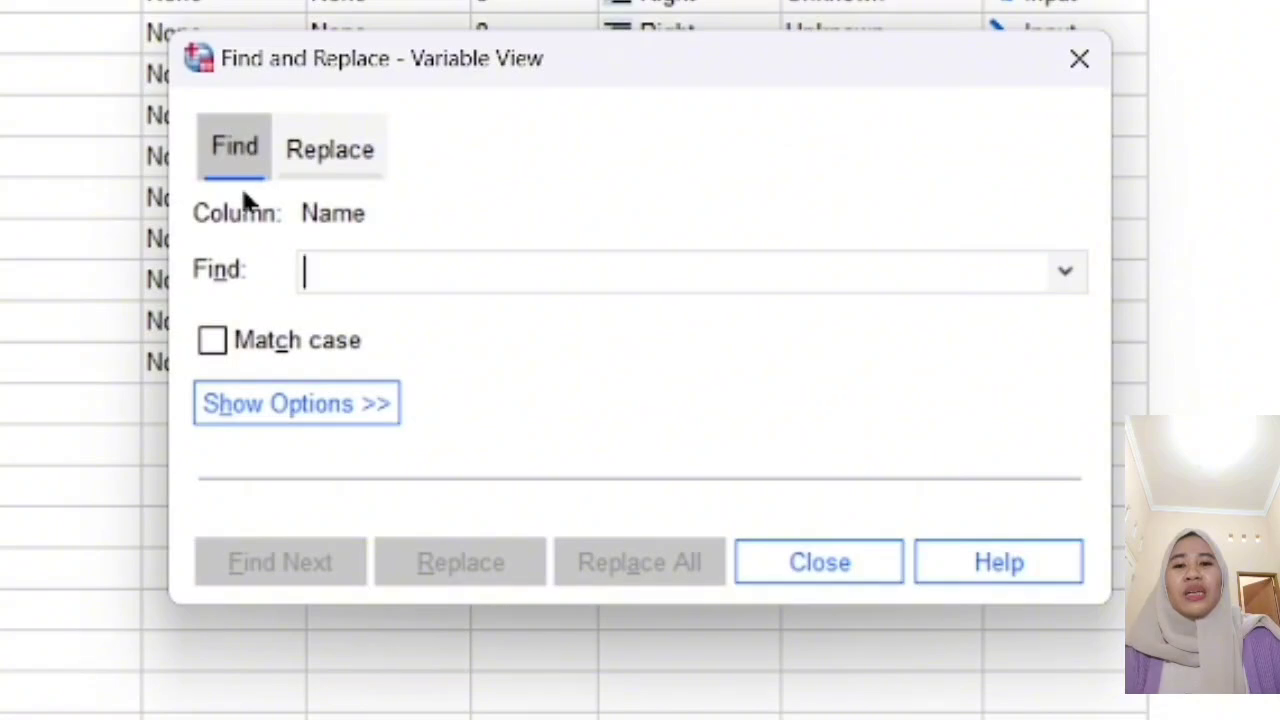
{"action": "left_click", "coordinate": [305, 163]}
{"action": "type", "text": "VAR0"}
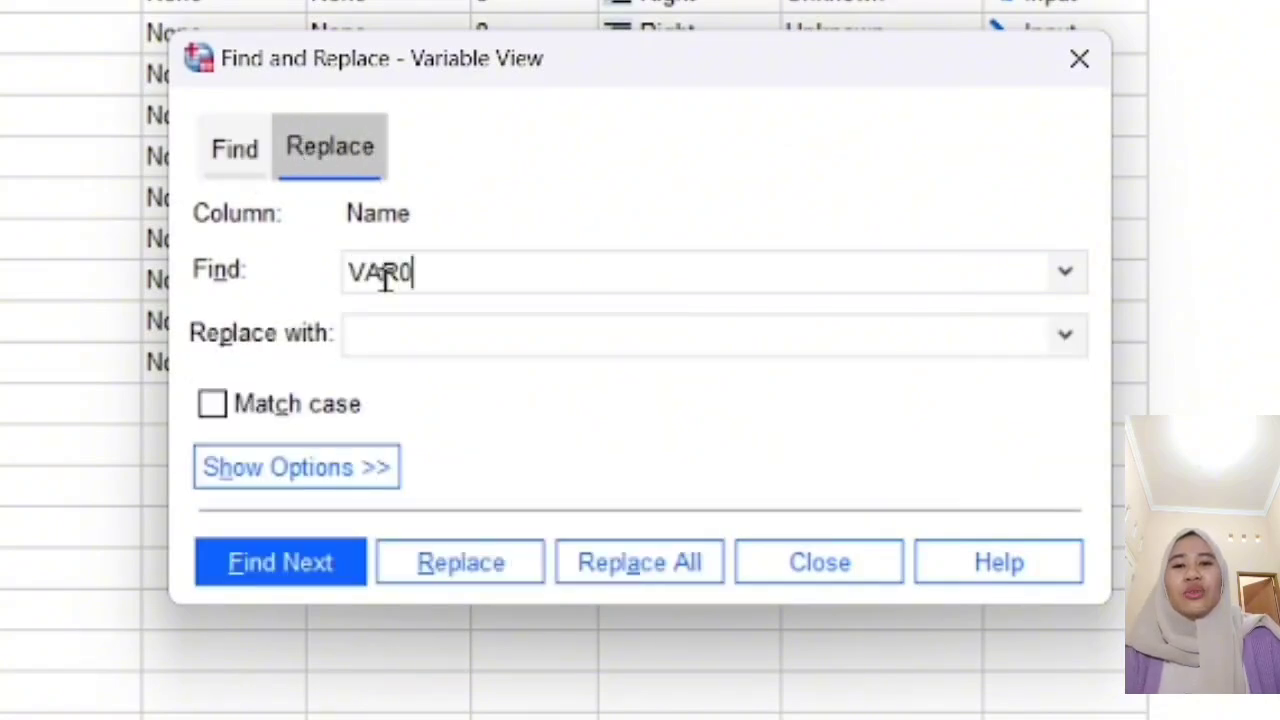
{"action": "type", "text": "00"}
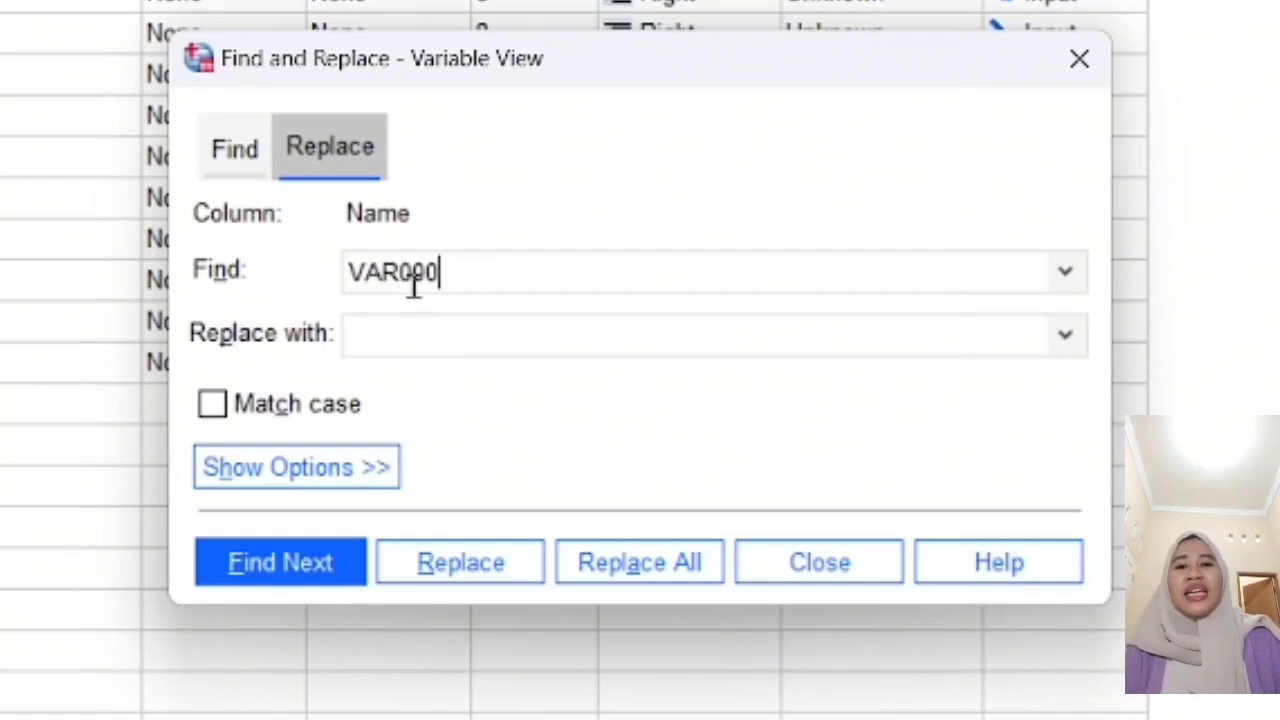
{"action": "left_click", "coordinate": [375, 340]}
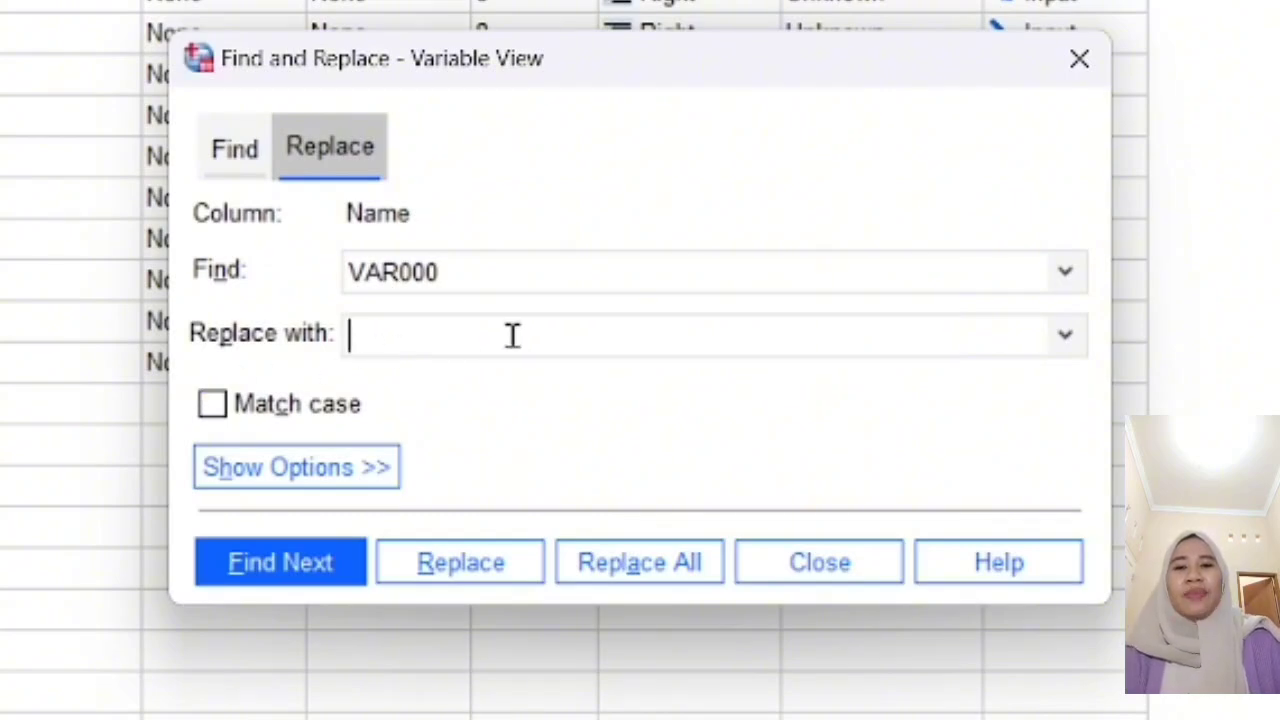
{"action": "type", "text": "P"}
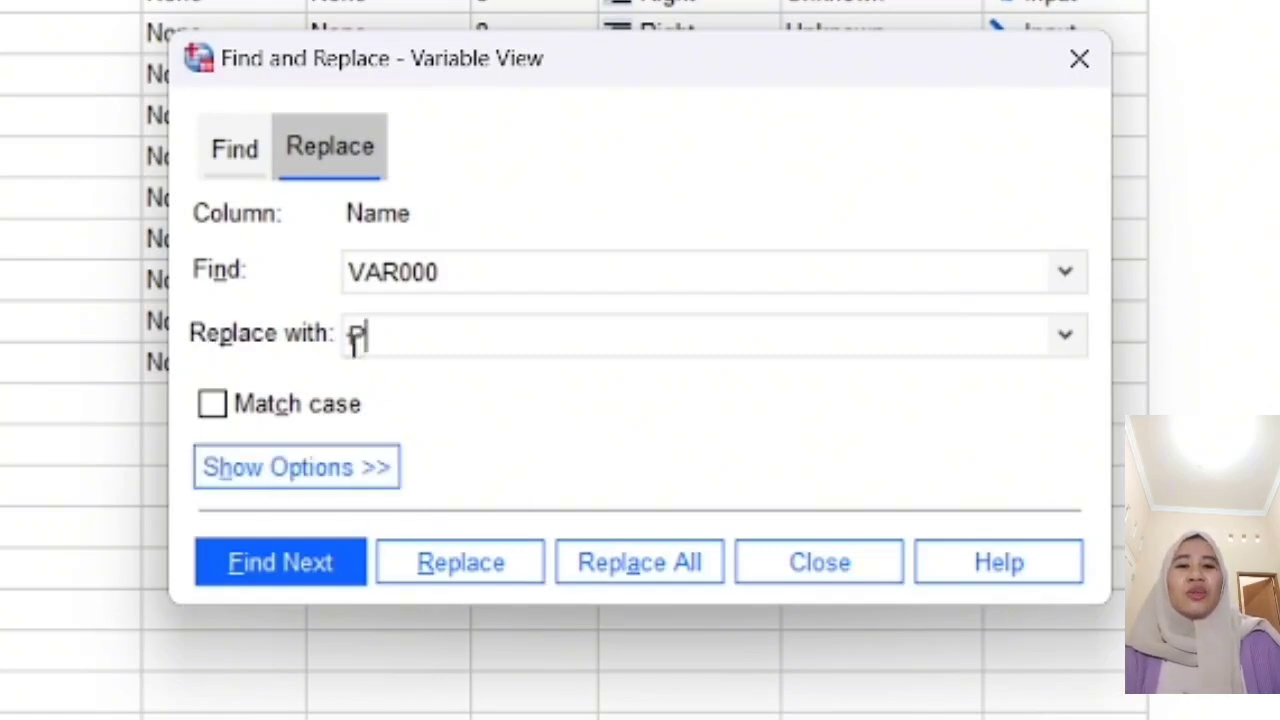
{"action": "left_click", "coordinate": [607, 580]}
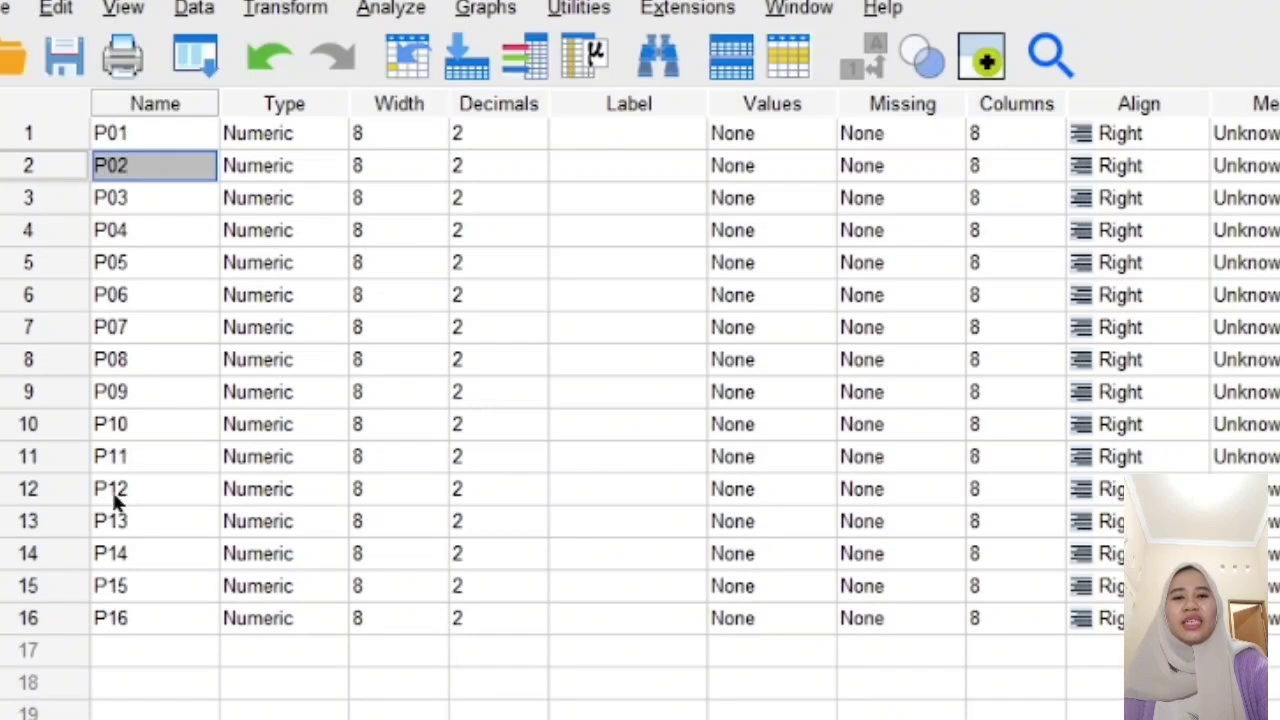
Rename the variable in row 16 as TOTAL and return to the dataset's case values
{"action": "double_click", "coordinate": [140, 617]}
{"action": "key", "text": "BackSpace"}
{"action": "key", "text": "BackSpace"}
{"action": "key", "text": "BackSpace"}
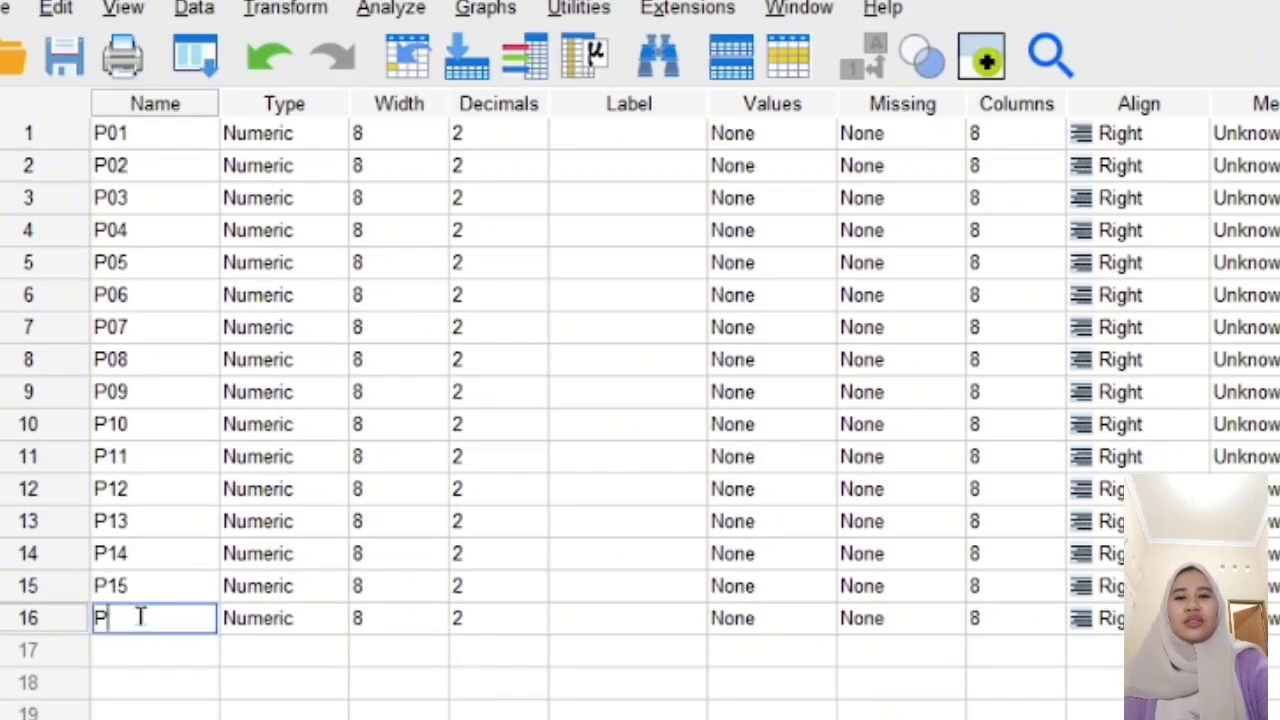
{"action": "type", "text": "TOTAL"}
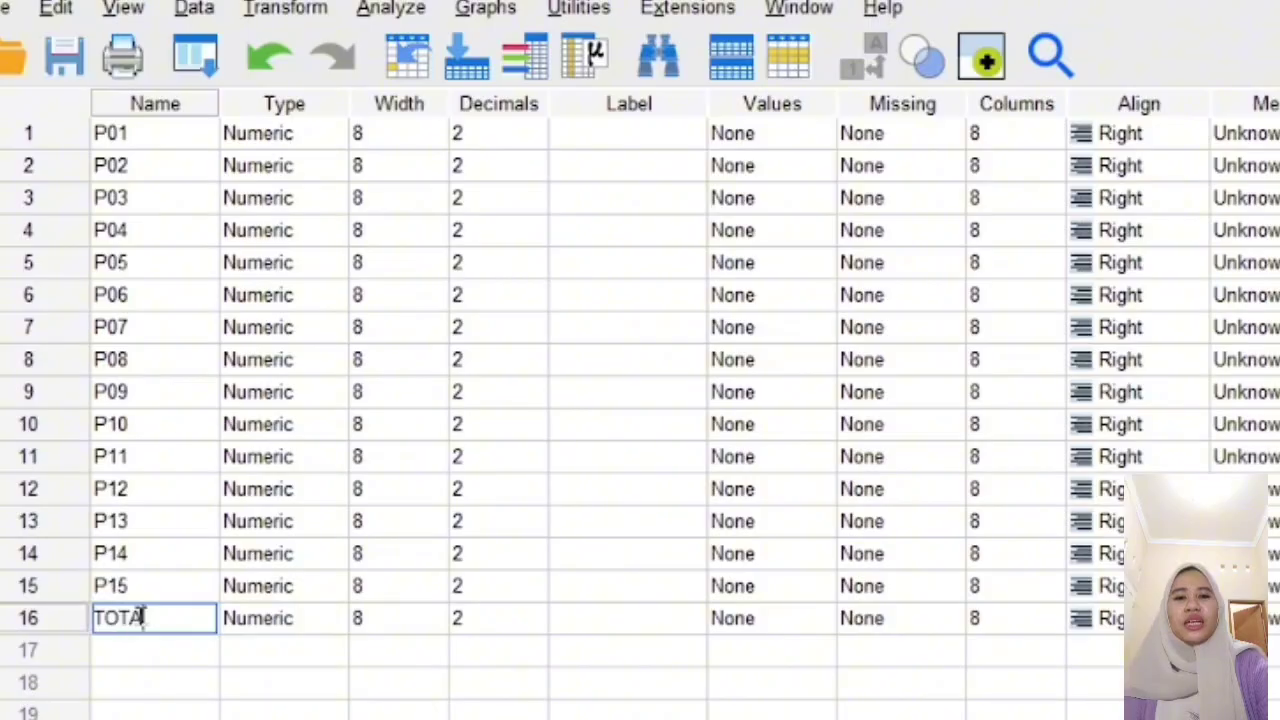
{"action": "left_click", "coordinate": [40, 719]}
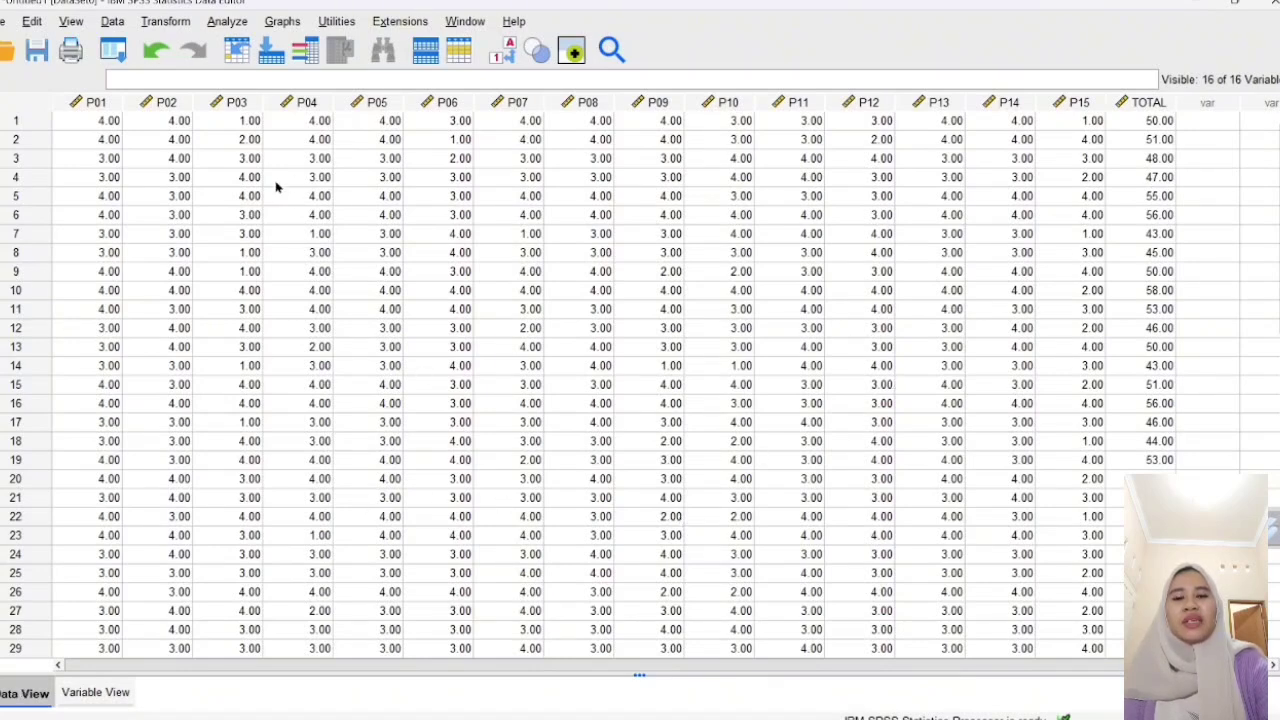
Run a bivariate Pearson correlation with two-tailed significance on all variables, P01 through P15 and TOTAL
{"action": "left_click", "coordinate": [229, 22]}
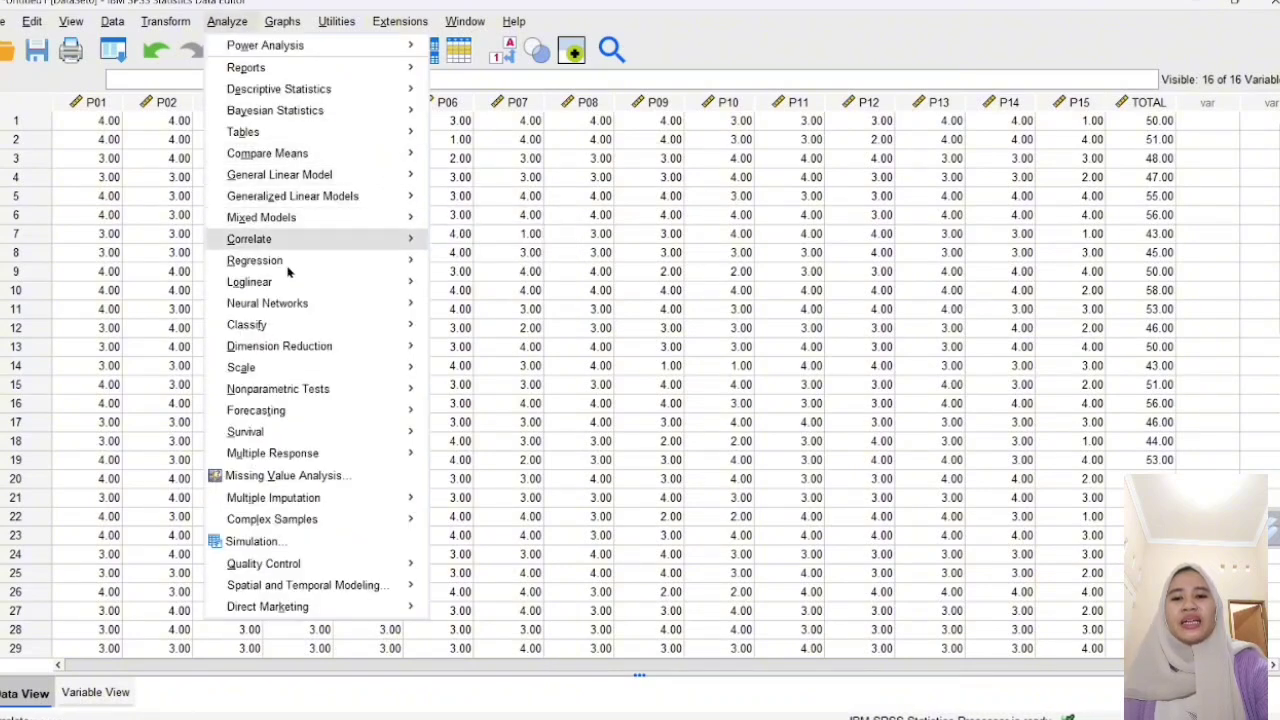
{"action": "mouse_move", "coordinate": [277, 242]}
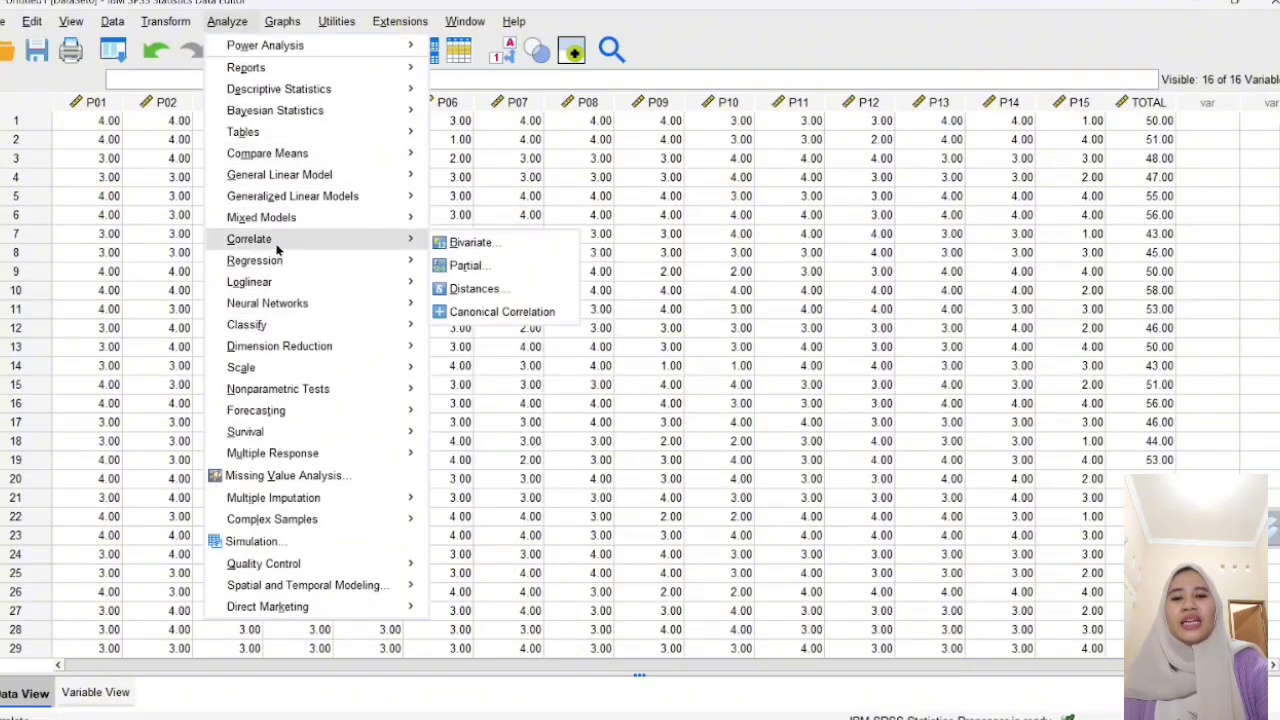
{"action": "left_click", "coordinate": [455, 243]}
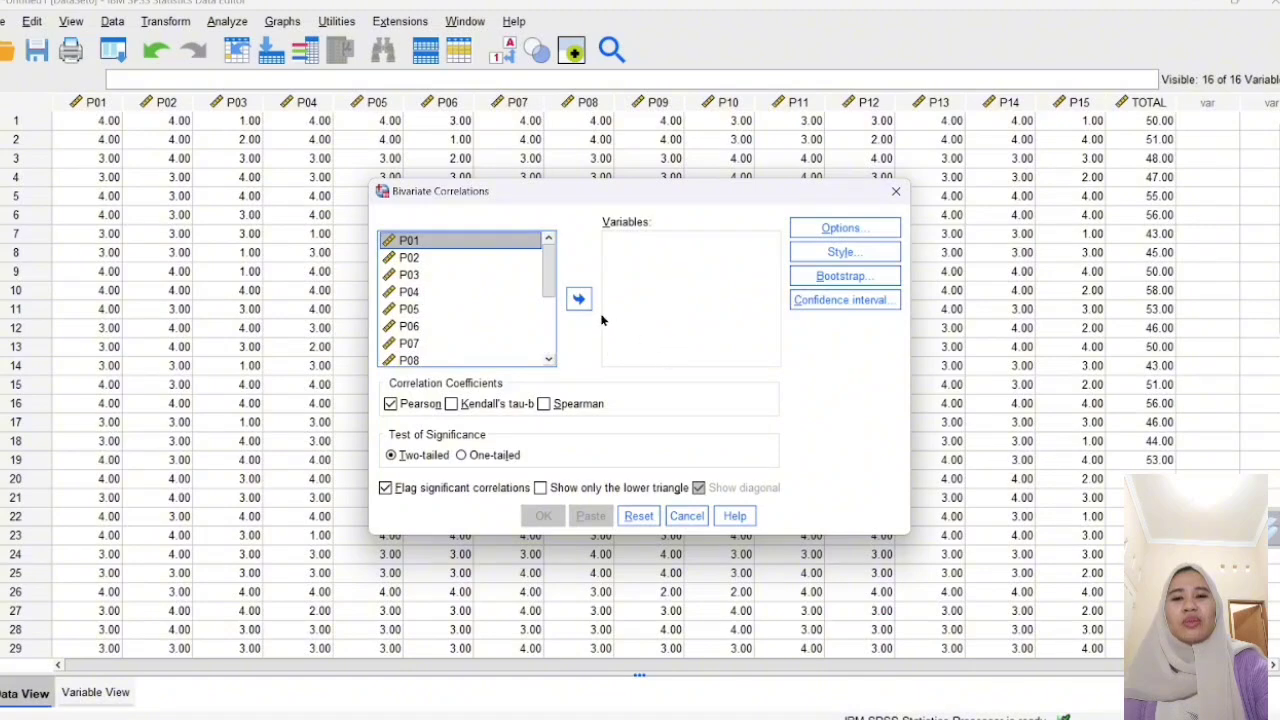
{"action": "key", "text": "ctrl+a"}
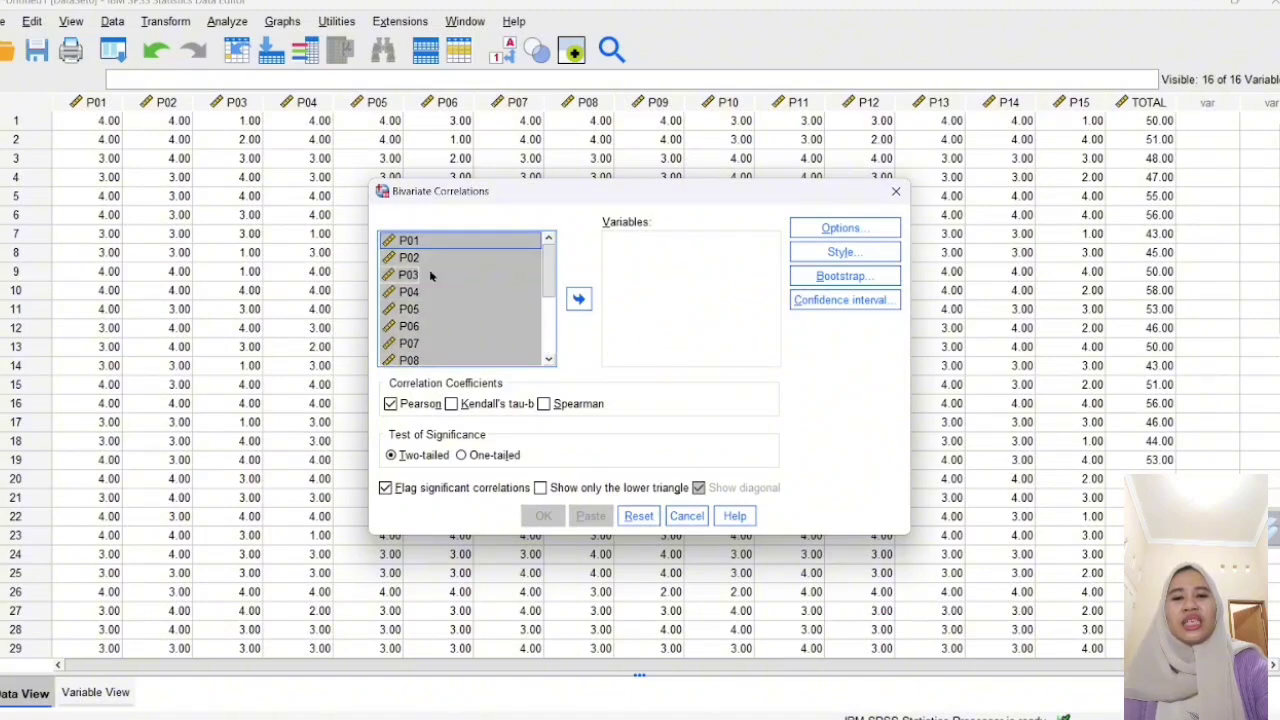
{"action": "left_click", "coordinate": [548, 359]}
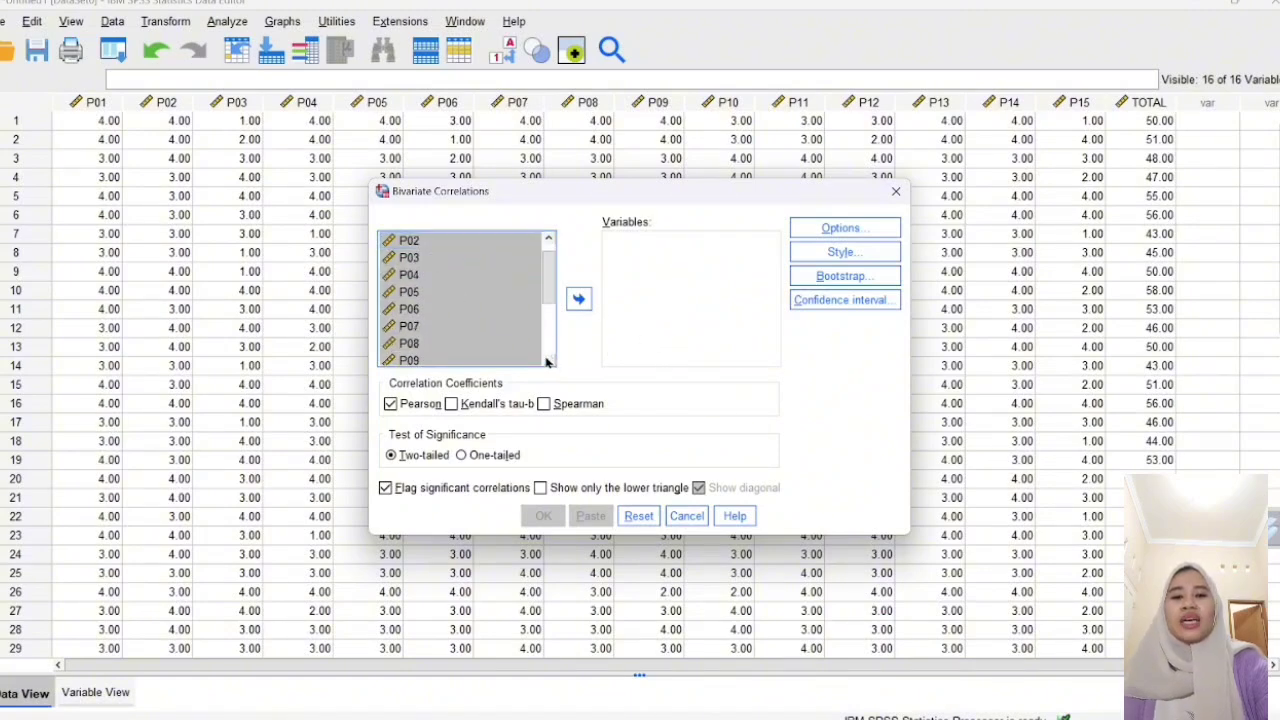
{"action": "left_click_drag", "start_coordinate": [548, 359], "coordinate": [548, 359]}
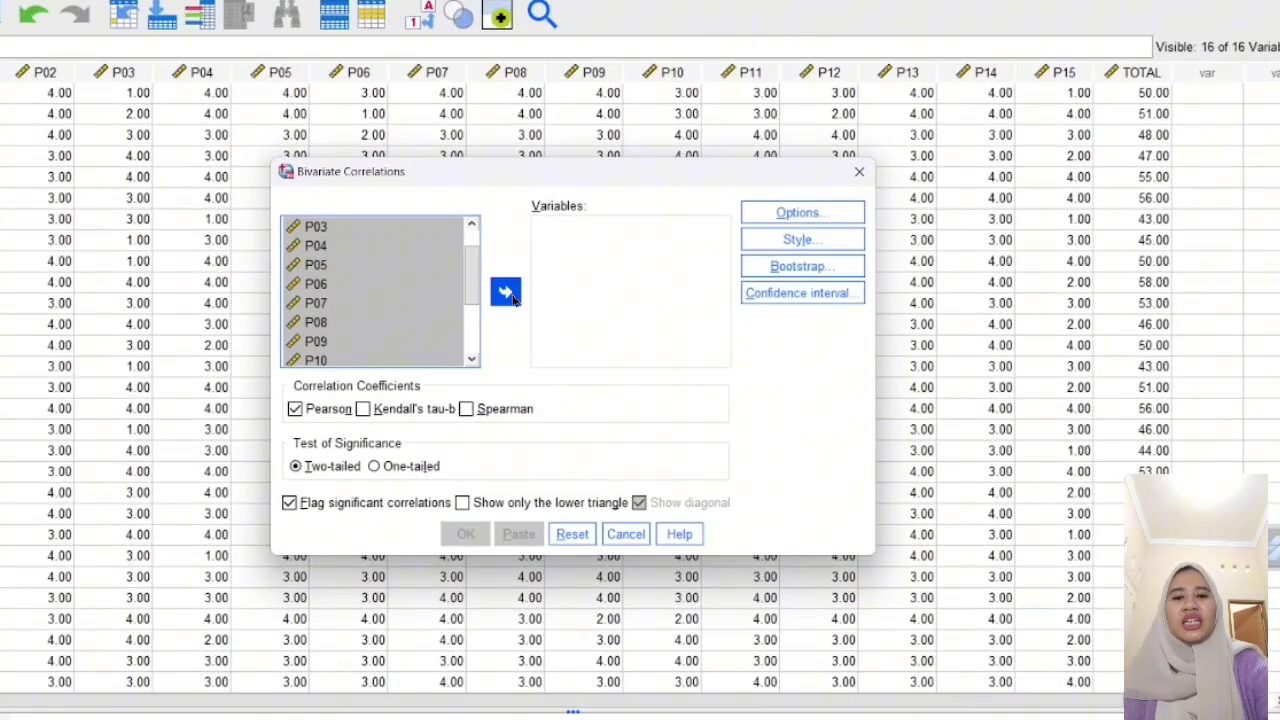
{"action": "left_click", "coordinate": [578, 298]}
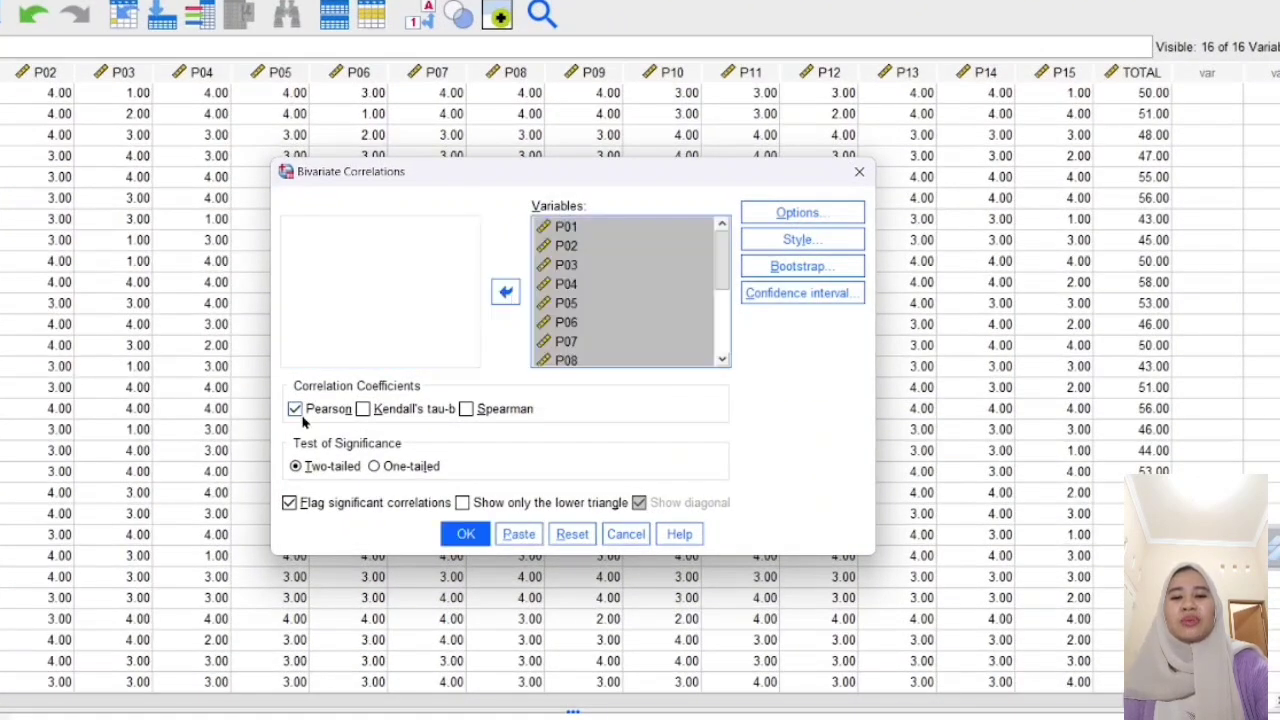
{"action": "left_click", "coordinate": [458, 535]}
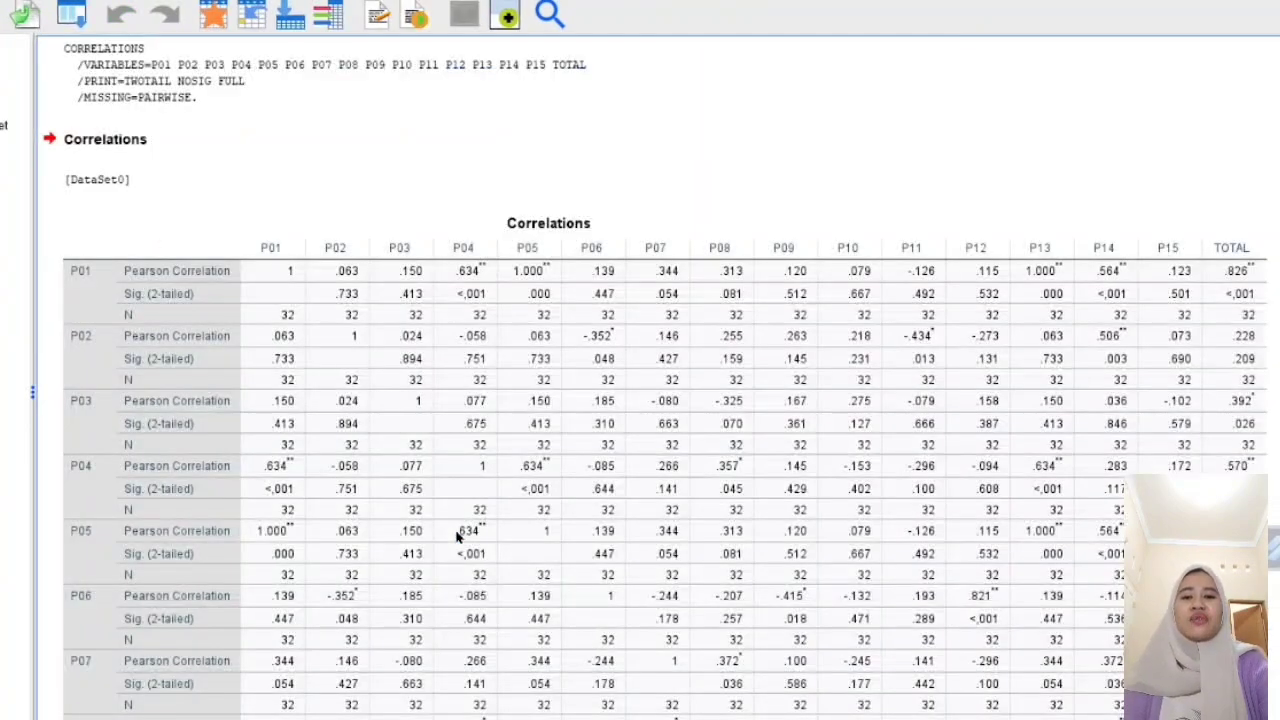
Examine the item correlations and significance values in the Correlations output table
{"action": "left_click", "coordinate": [430, 546]}
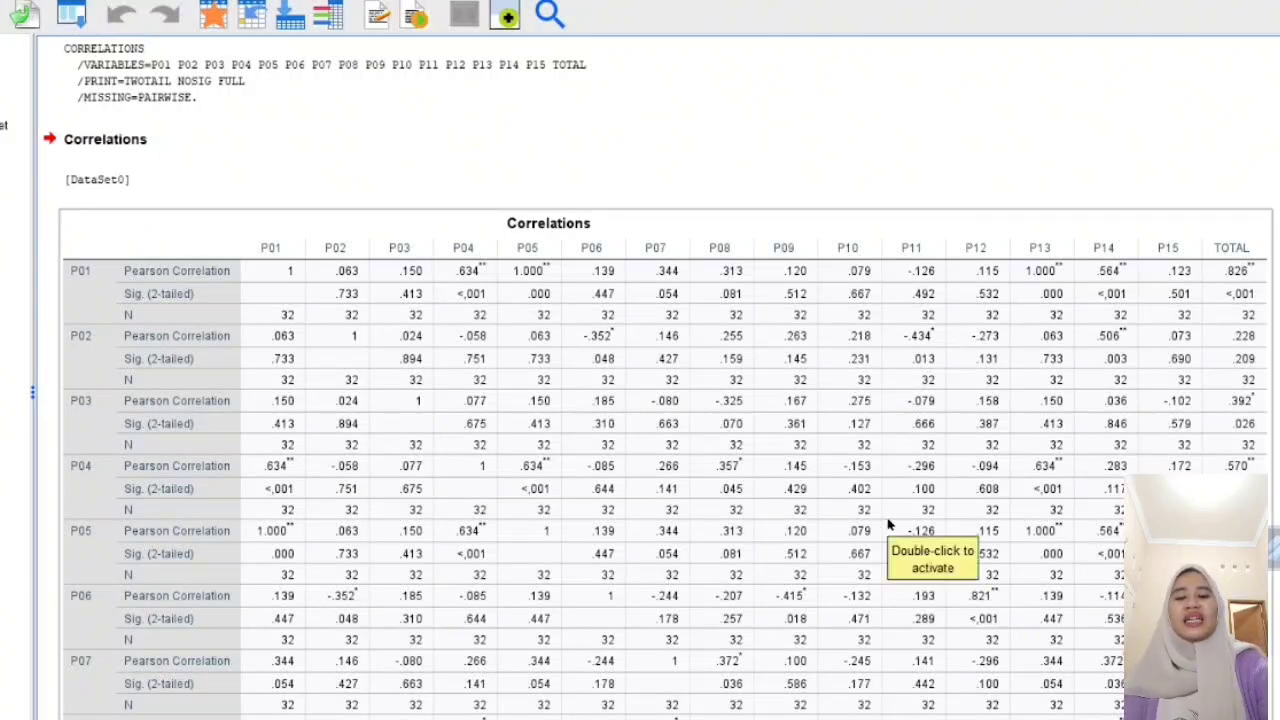
{"action": "scroll", "coordinate": [889, 524], "scroll_direction": "down", "scroll_amount": 10}
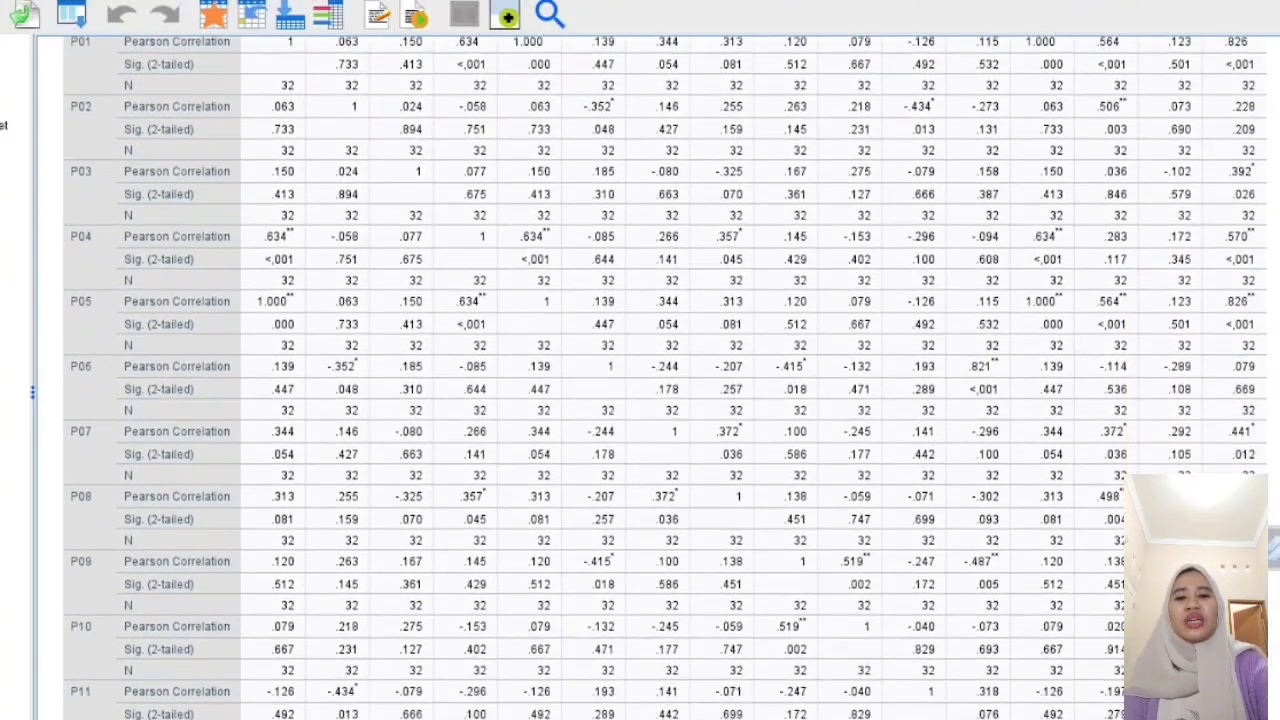
{"action": "scroll", "coordinate": [889, 524], "scroll_direction": "down", "scroll_amount": 4}
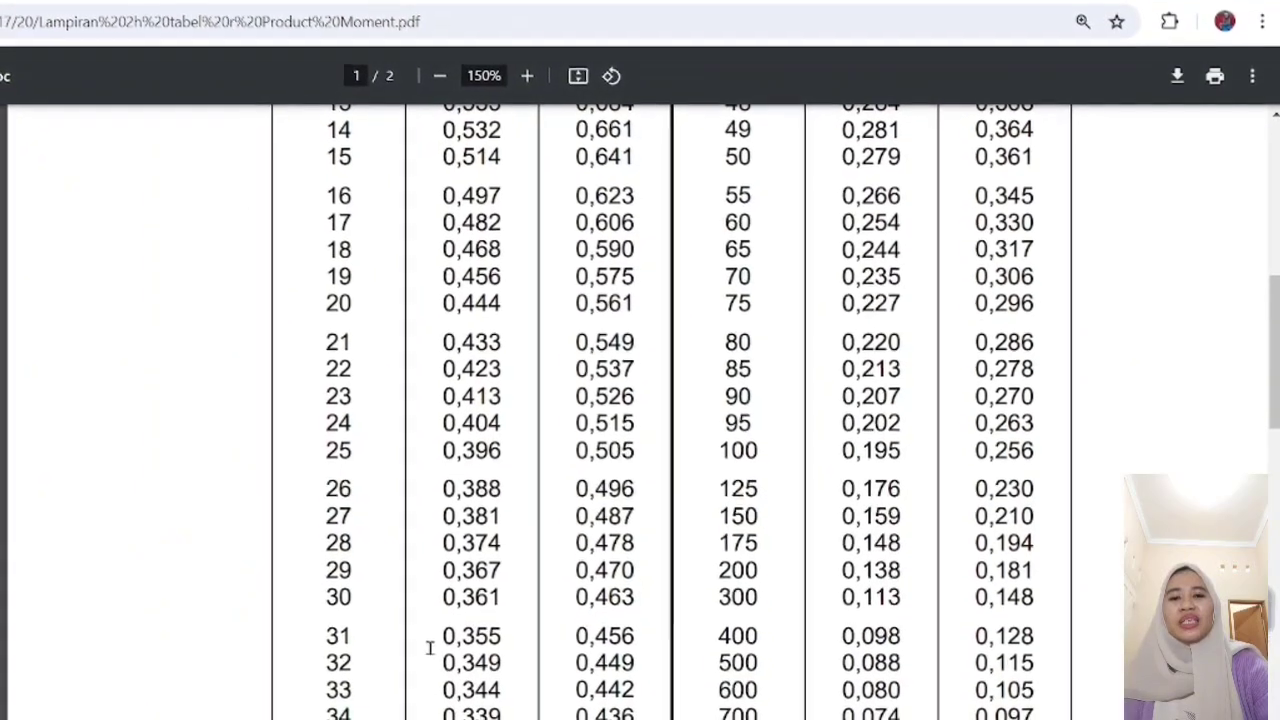
Consult the r Product Moment table PDF in the browser for the critical values at N 32, including the 5% significance level
{"action": "scroll", "coordinate": [1078, 443], "scroll_direction": "up", "scroll_amount": 2}
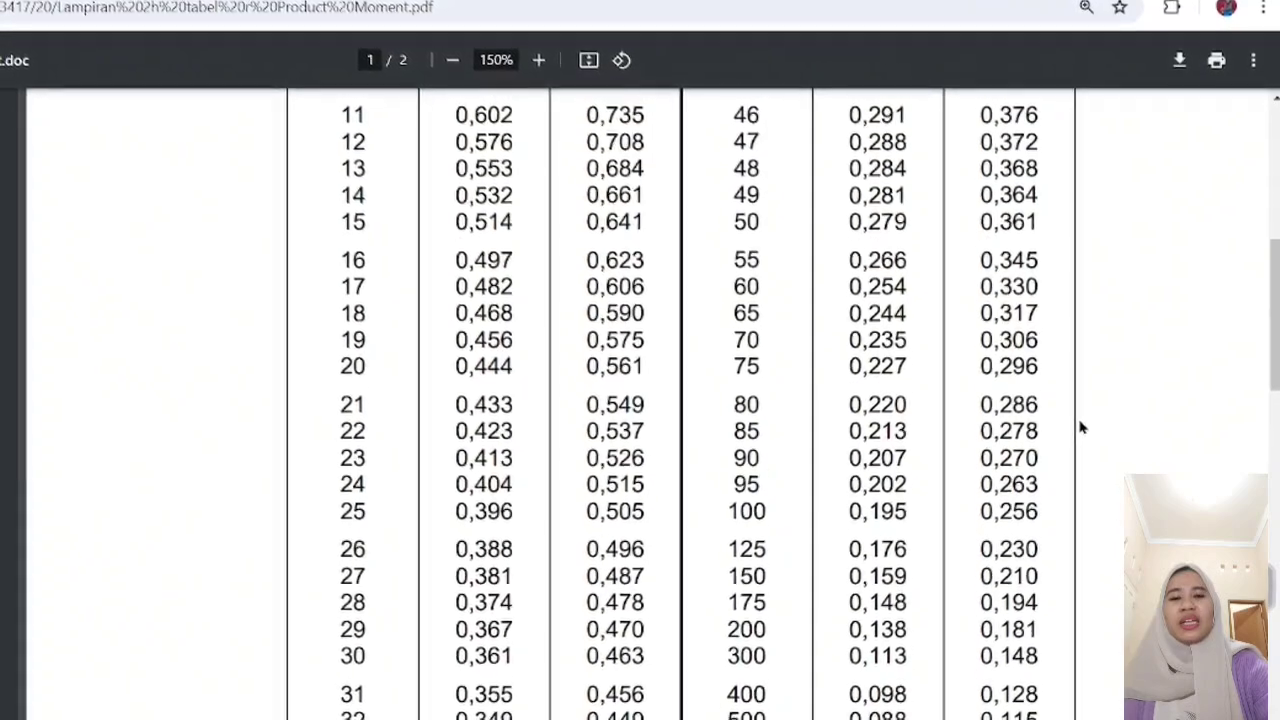
{"action": "scroll", "coordinate": [1080, 420], "scroll_direction": "up", "scroll_amount": 5}
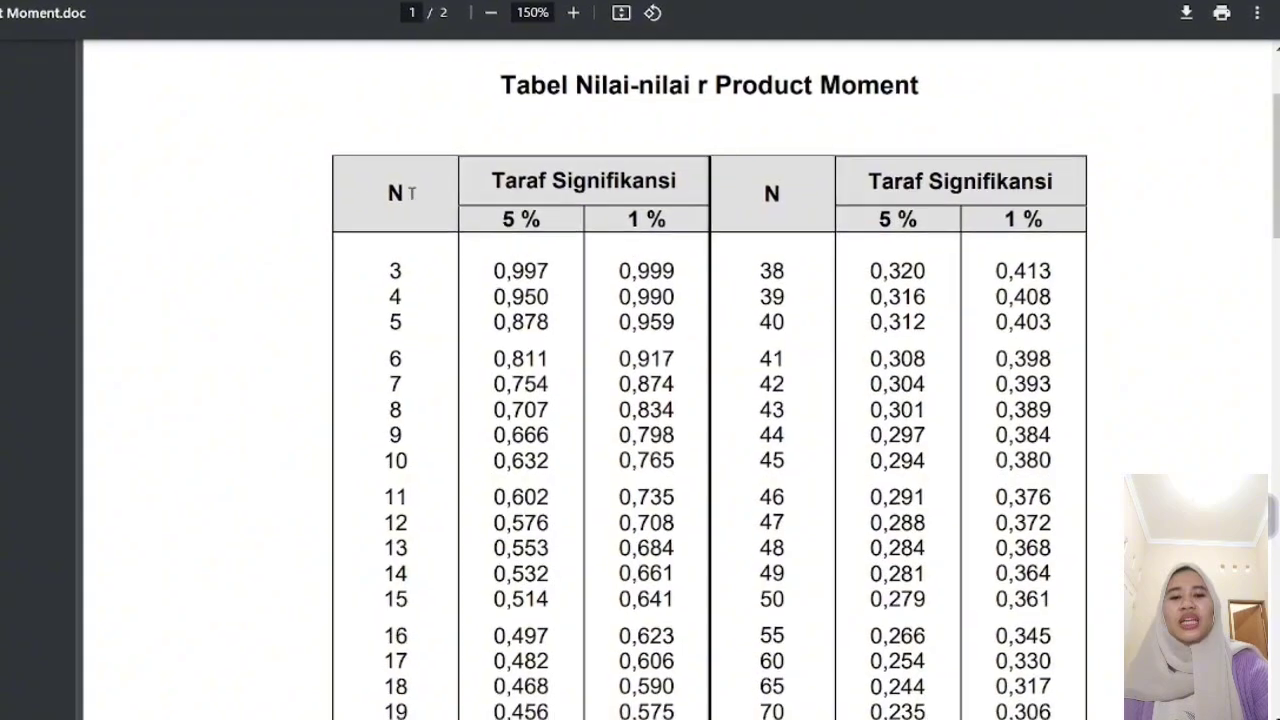
{"action": "scroll", "coordinate": [398, 188], "scroll_direction": "down", "scroll_amount": 5}
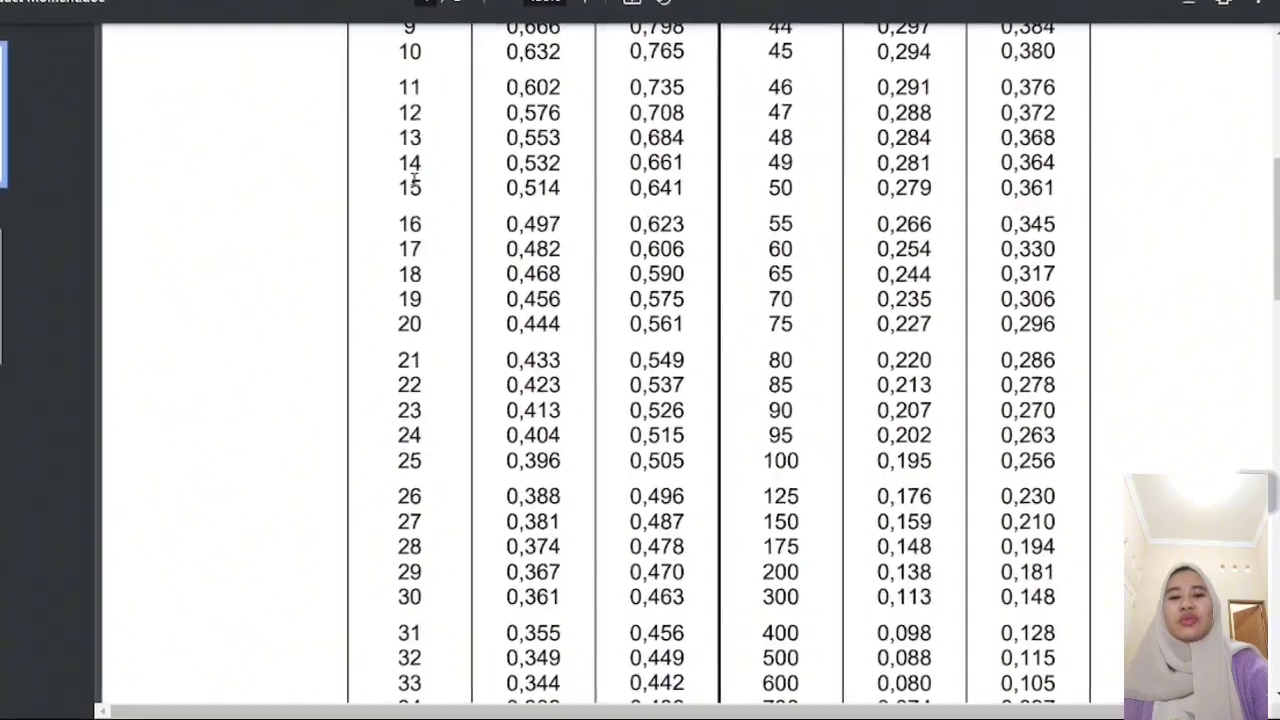
{"action": "scroll", "coordinate": [420, 173], "scroll_direction": "down", "scroll_amount": 1}
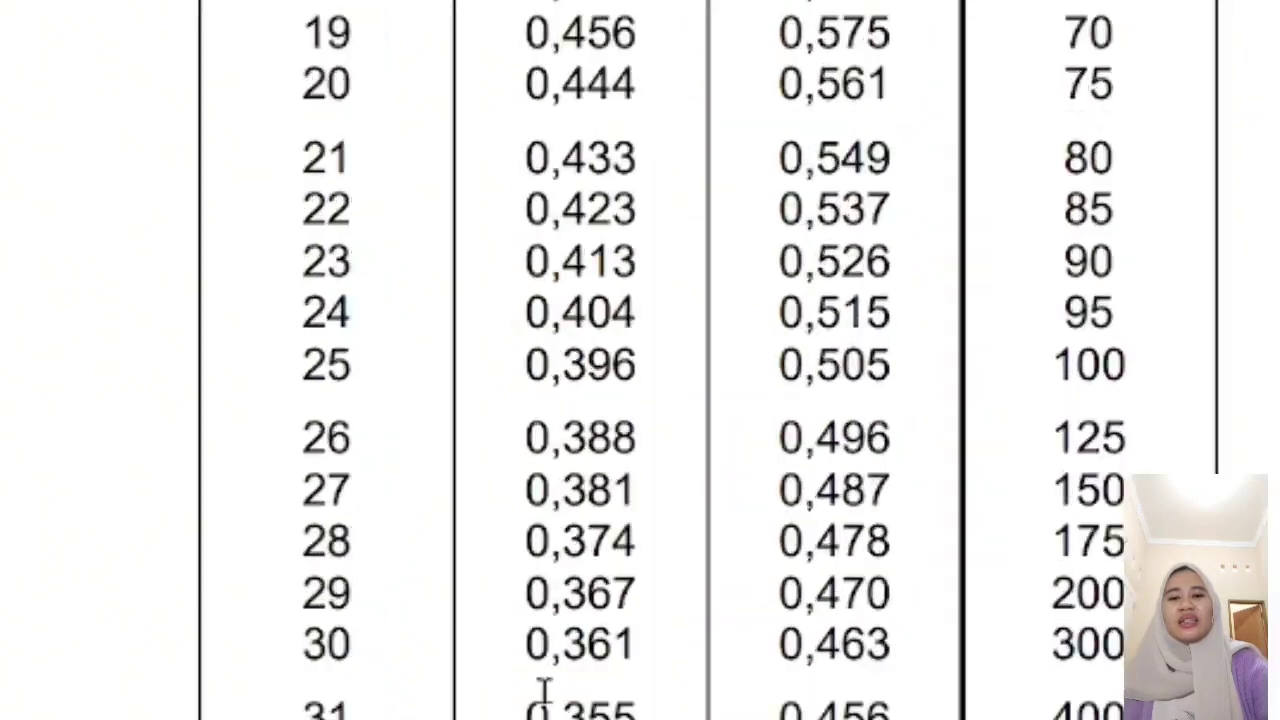
{"action": "scroll", "coordinate": [451, 617], "scroll_direction": "up", "scroll_amount": 5}
{"action": "scroll", "coordinate": [541, 688], "scroll_direction": "up", "scroll_amount": 3}
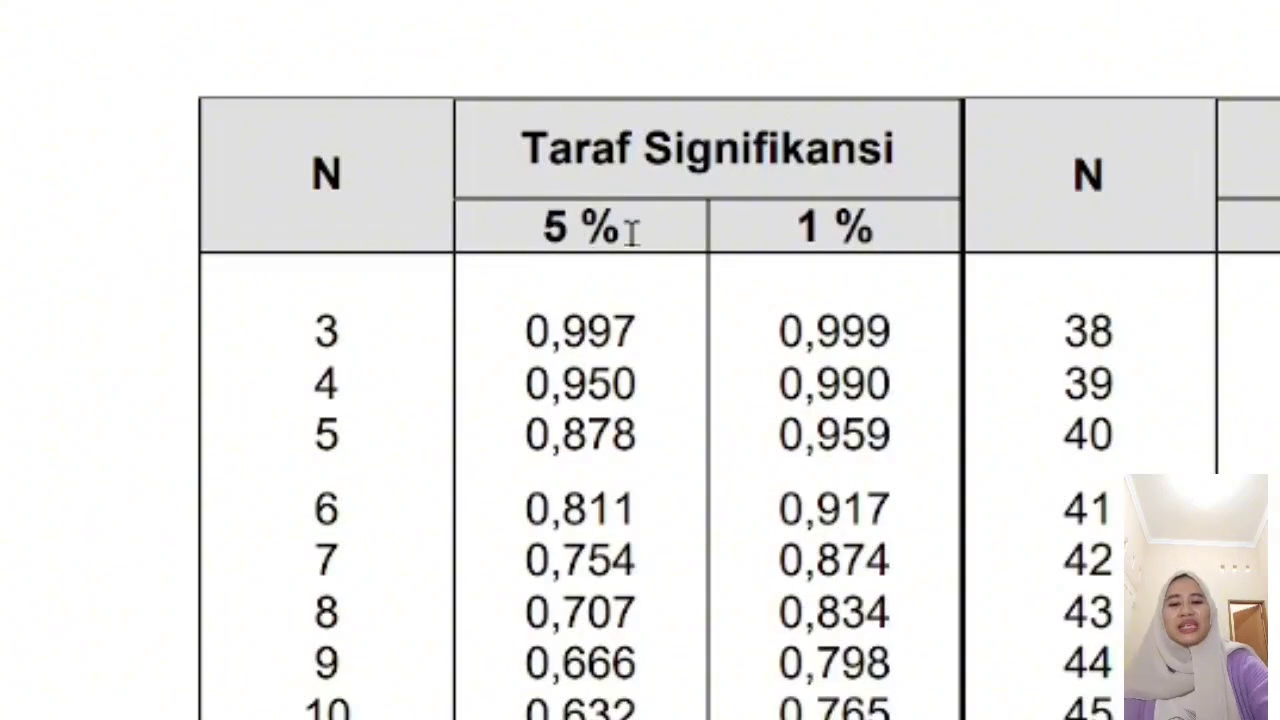
{"action": "scroll", "coordinate": [700, 222], "scroll_direction": "down", "scroll_amount": 15}
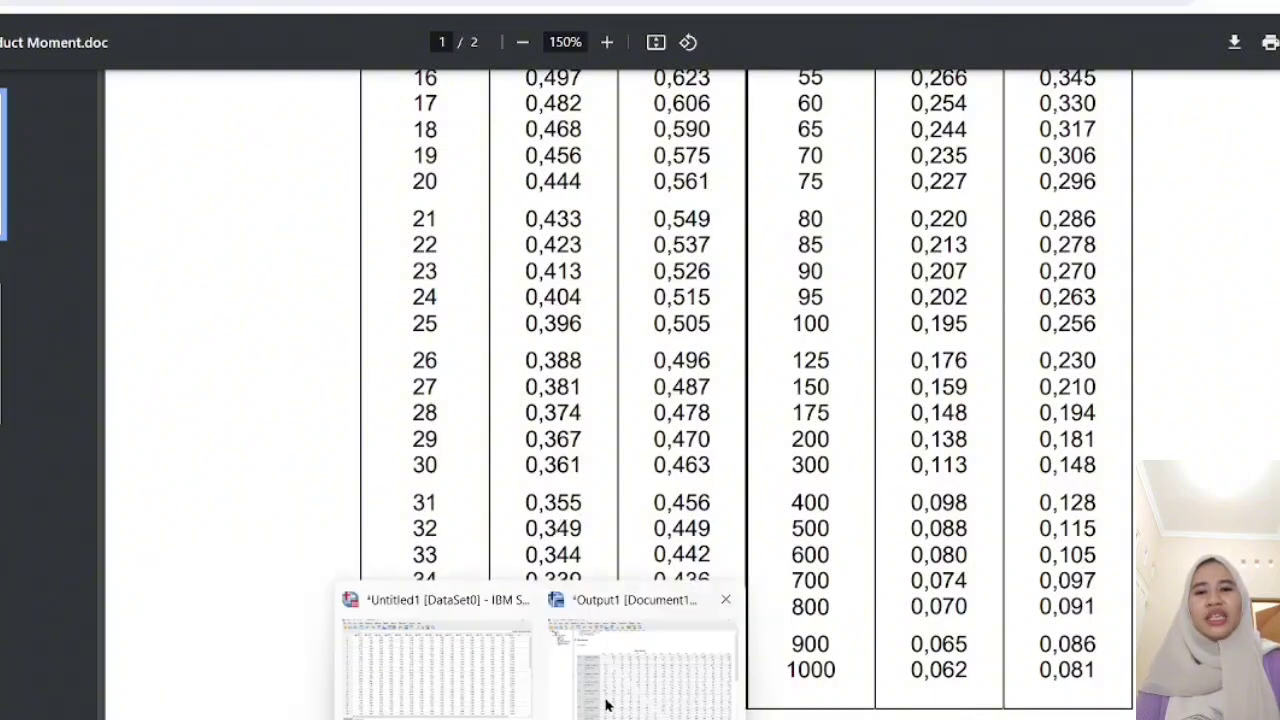
Switch to the SPSS output and review each item's correlation with TOTAL, from P01 through P15
{"action": "left_click", "coordinate": [607, 700]}
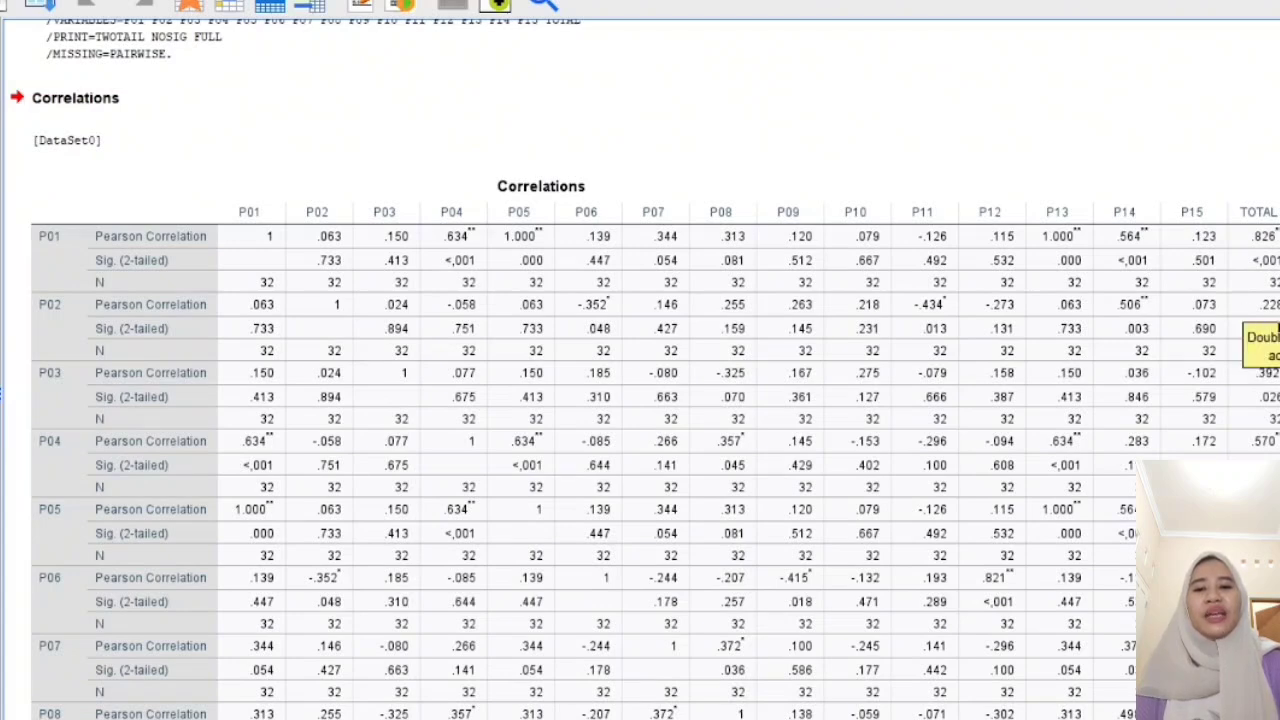
{"action": "left_click", "coordinate": [1277, 327]}
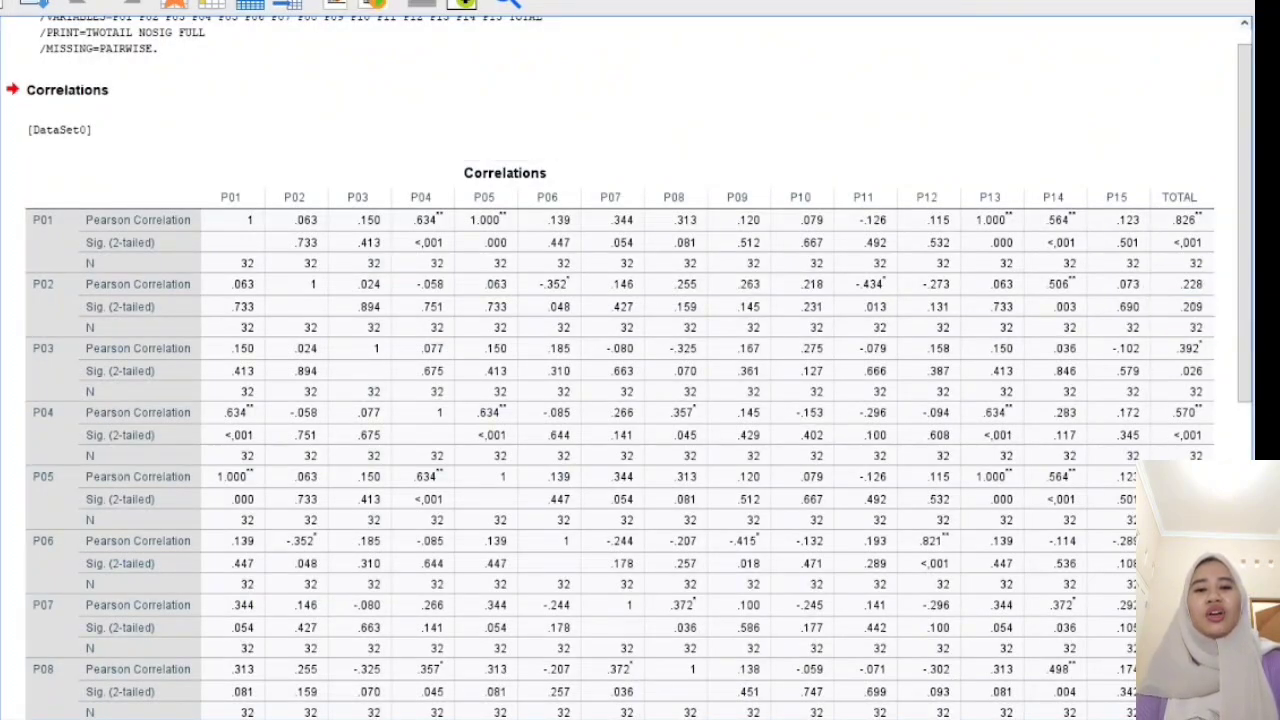
{"action": "scroll", "coordinate": [630, 367], "scroll_direction": "down", "scroll_amount": 5}
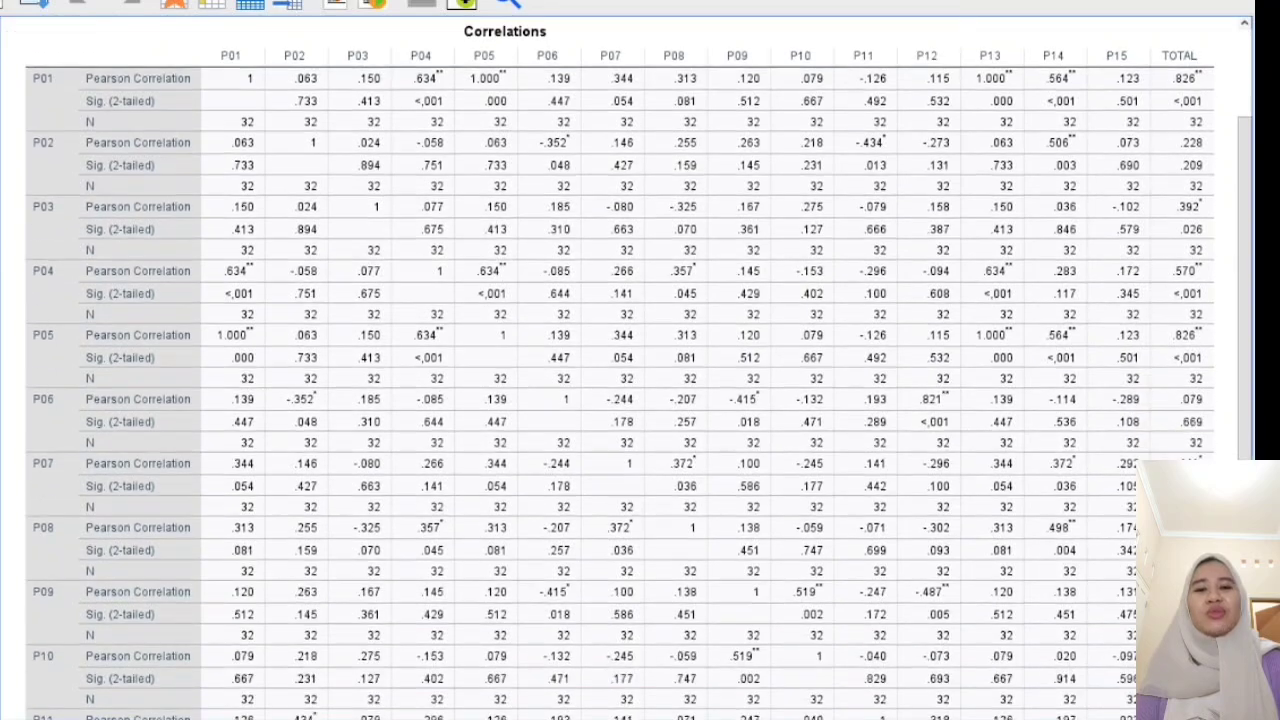
{"action": "scroll", "coordinate": [640, 367], "scroll_direction": "down", "scroll_amount": 7}
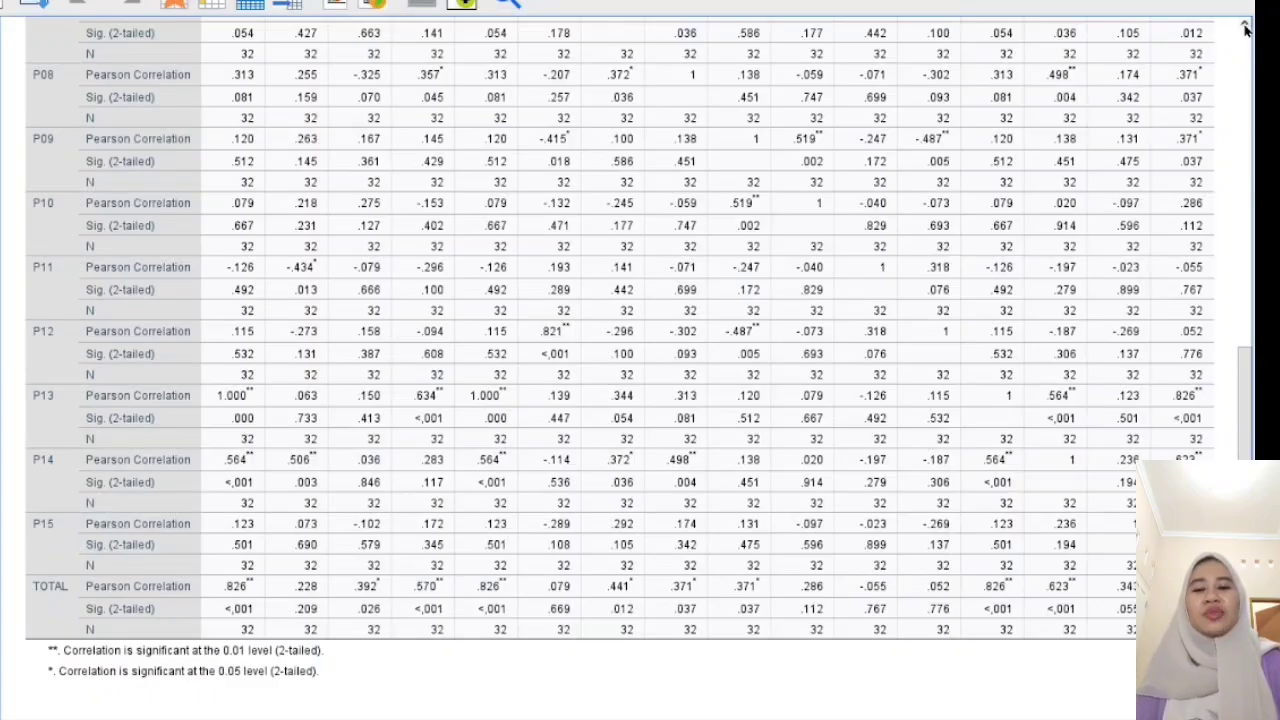
{"action": "left_click", "coordinate": [1245, 30]}
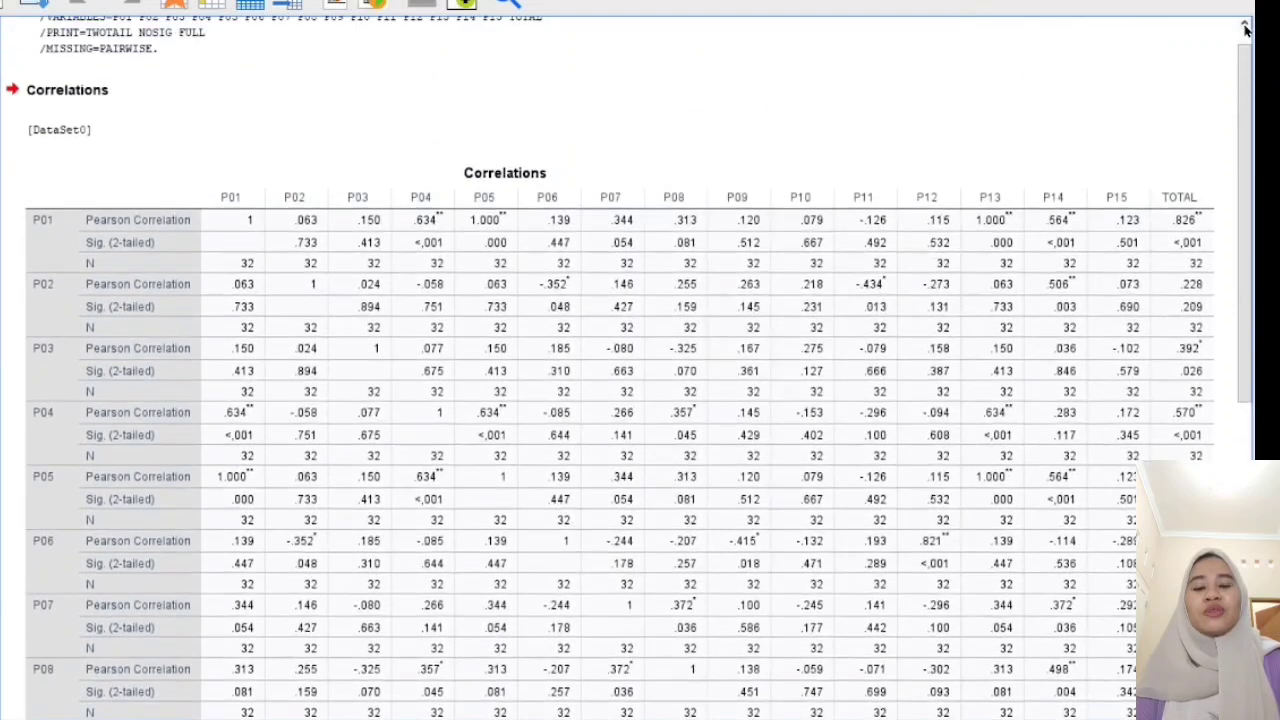
{"action": "left_click", "coordinate": [620, 214]}
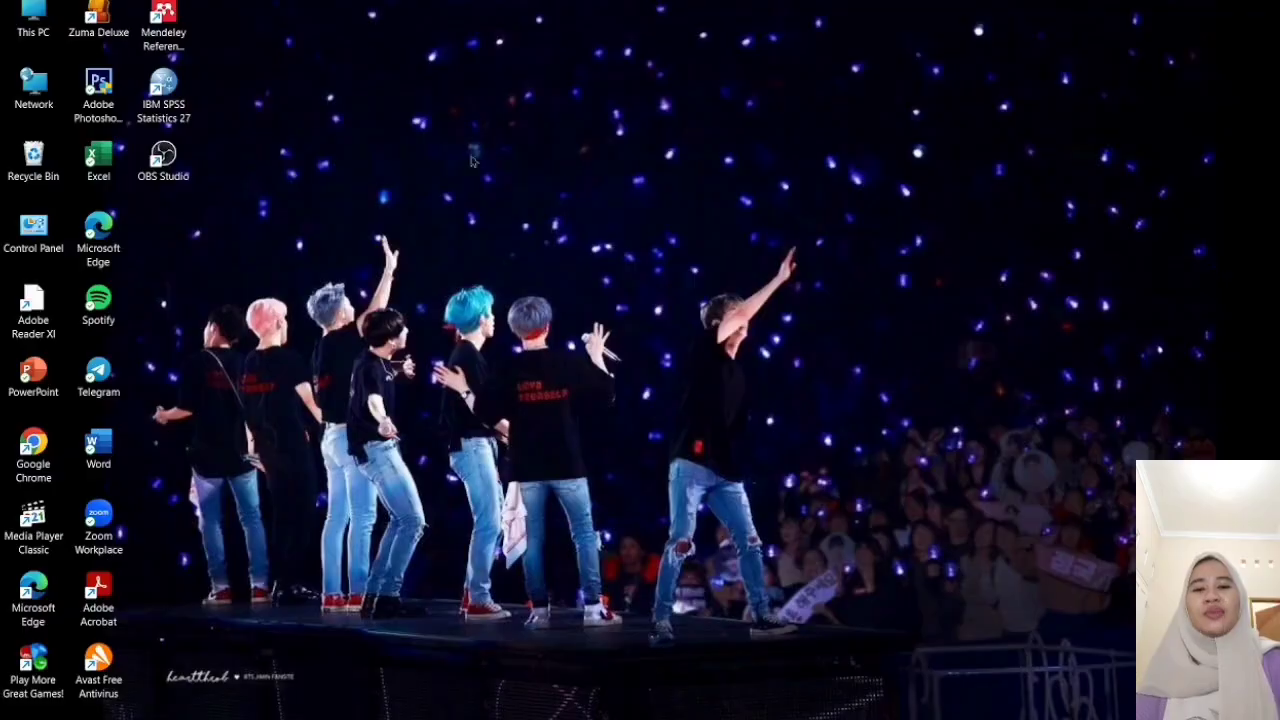
Start IBM SPSS Statistics 27 again and switch to the Excel workbook with the reduced item set, selecting empty cell M13
{"action": "double_click", "coordinate": [165, 100]}
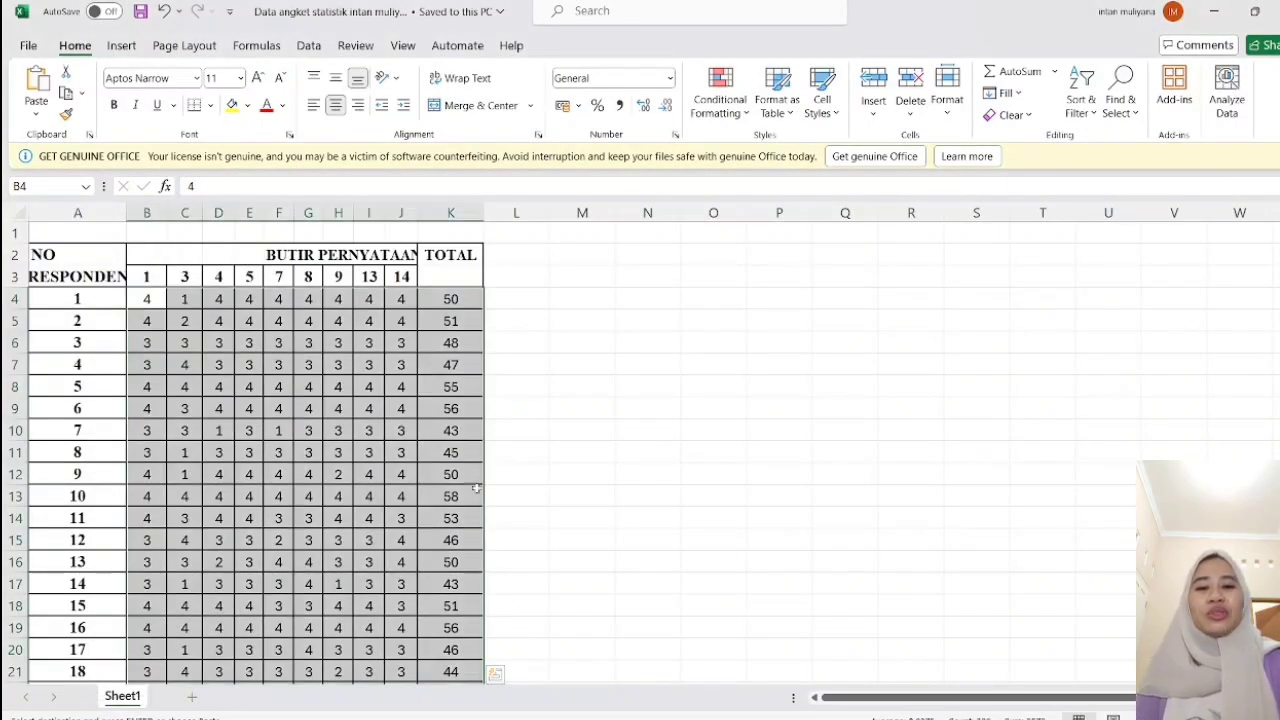
{"action": "left_click", "coordinate": [555, 490]}
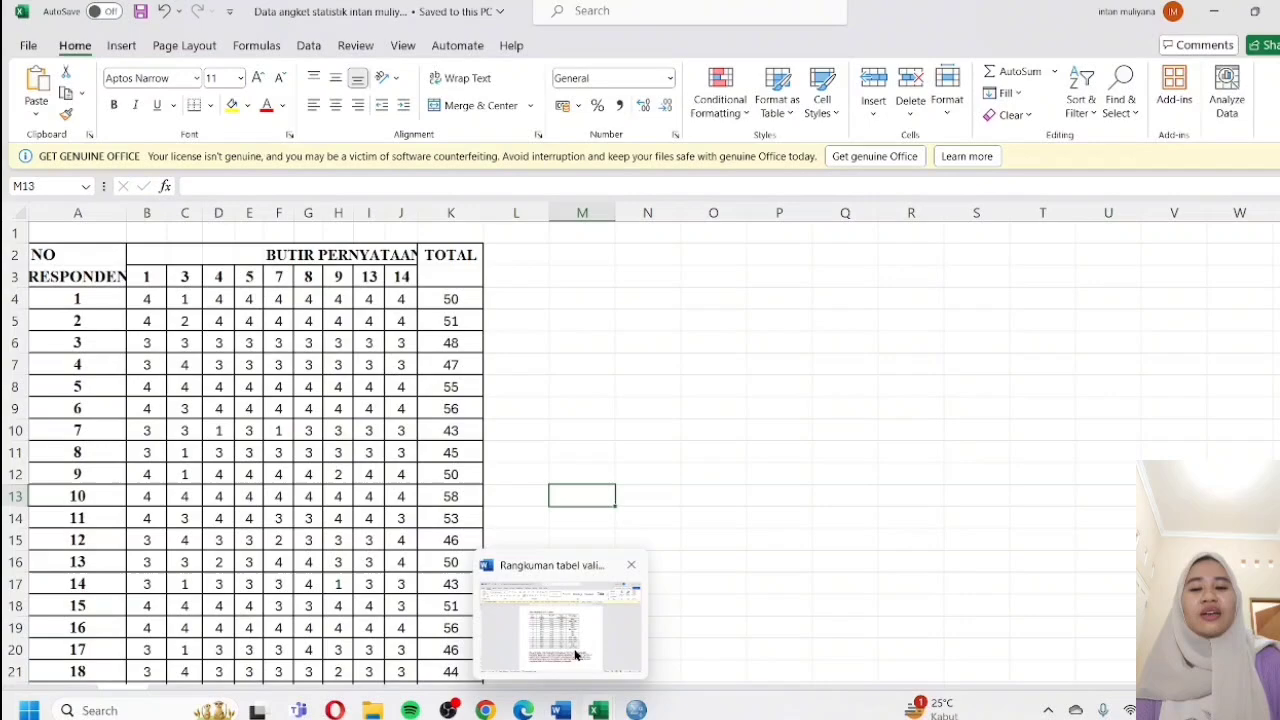
Switch to the Word summary document and review the validity table's R Hitung, R Tabel, significance and Keterangan columns for all 15 items
{"action": "left_click", "coordinate": [576, 660]}
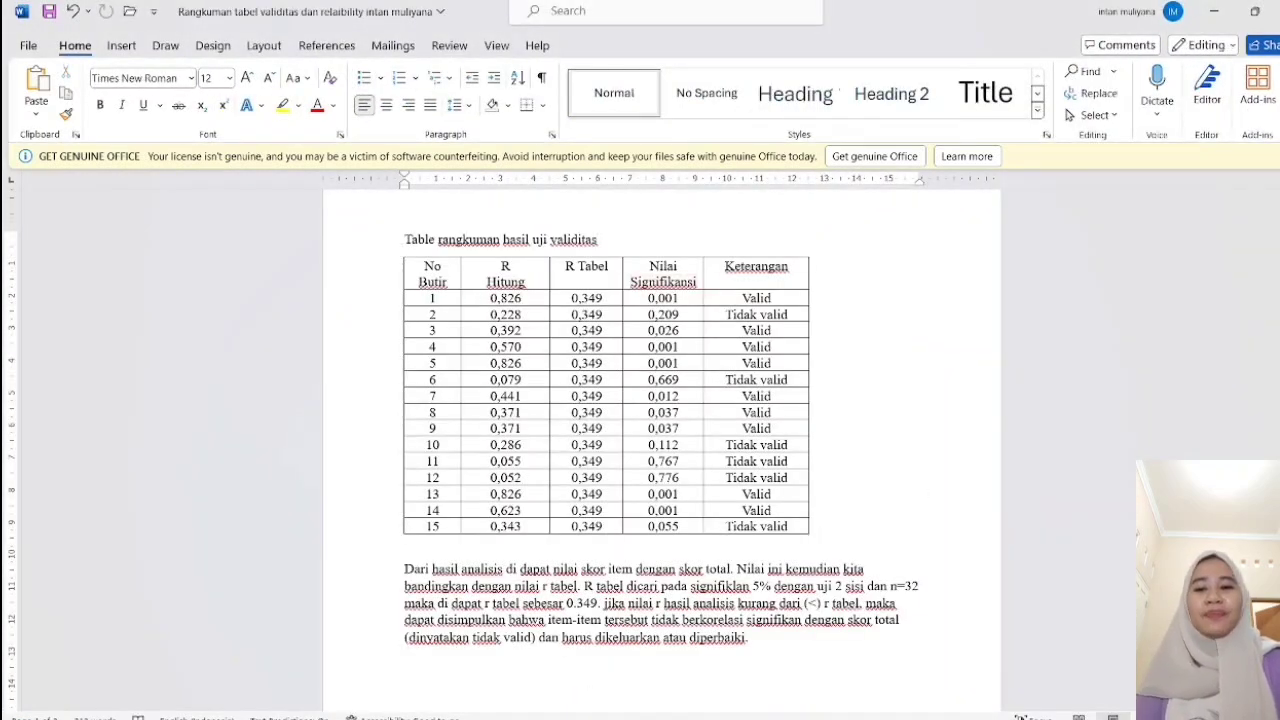
{"action": "scroll", "coordinate": [662, 450], "scroll_direction": "up", "scroll_amount": 4}
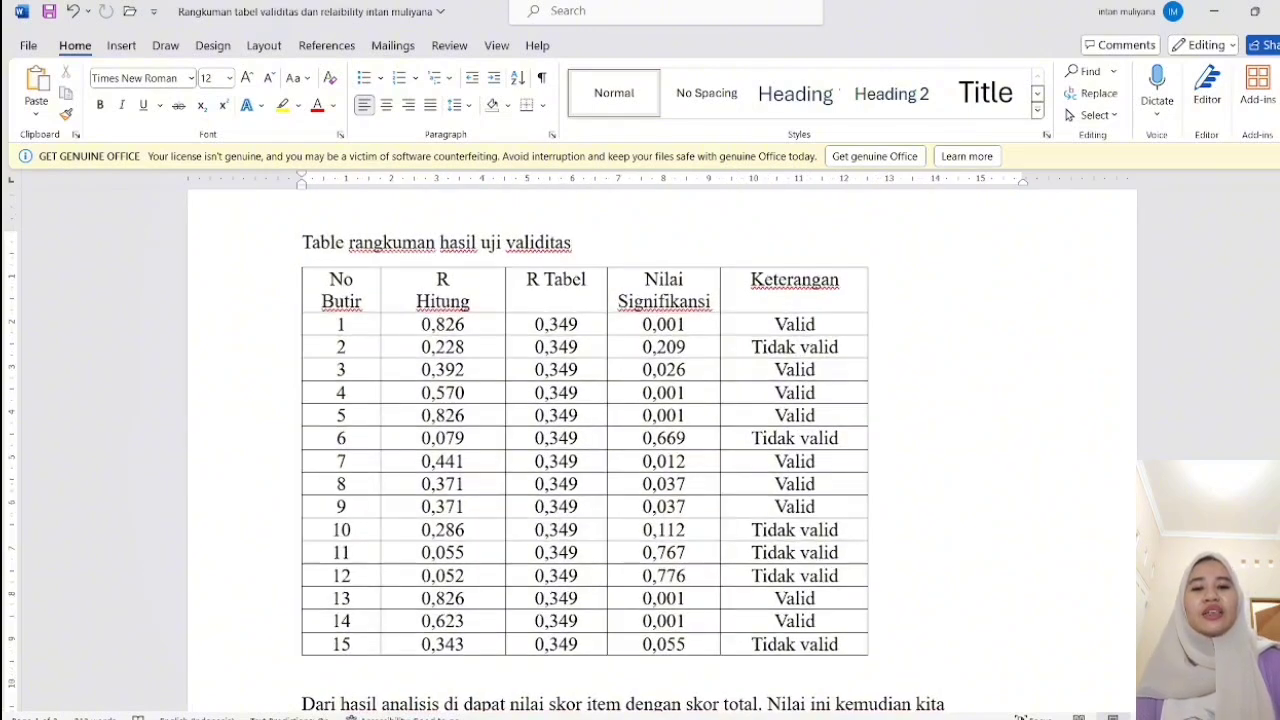
{"action": "left_click", "coordinate": [1200, 645]}
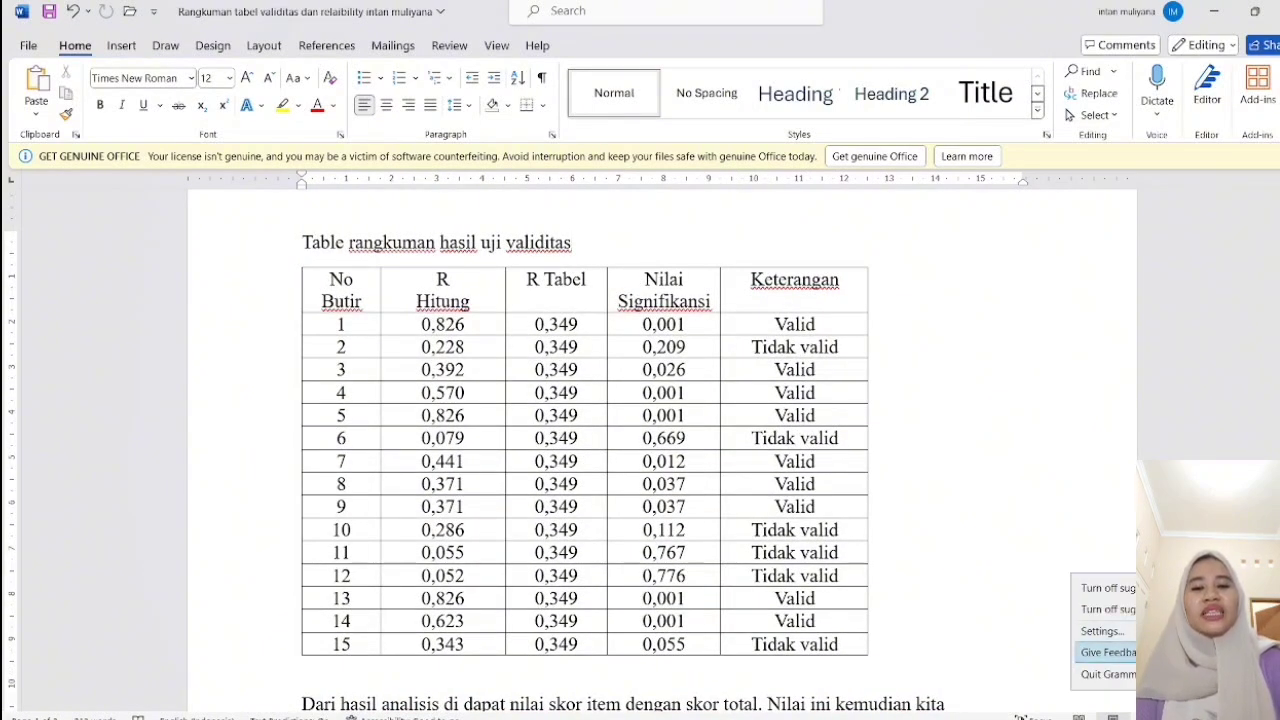
{"action": "left_click", "coordinate": [1175, 674]}
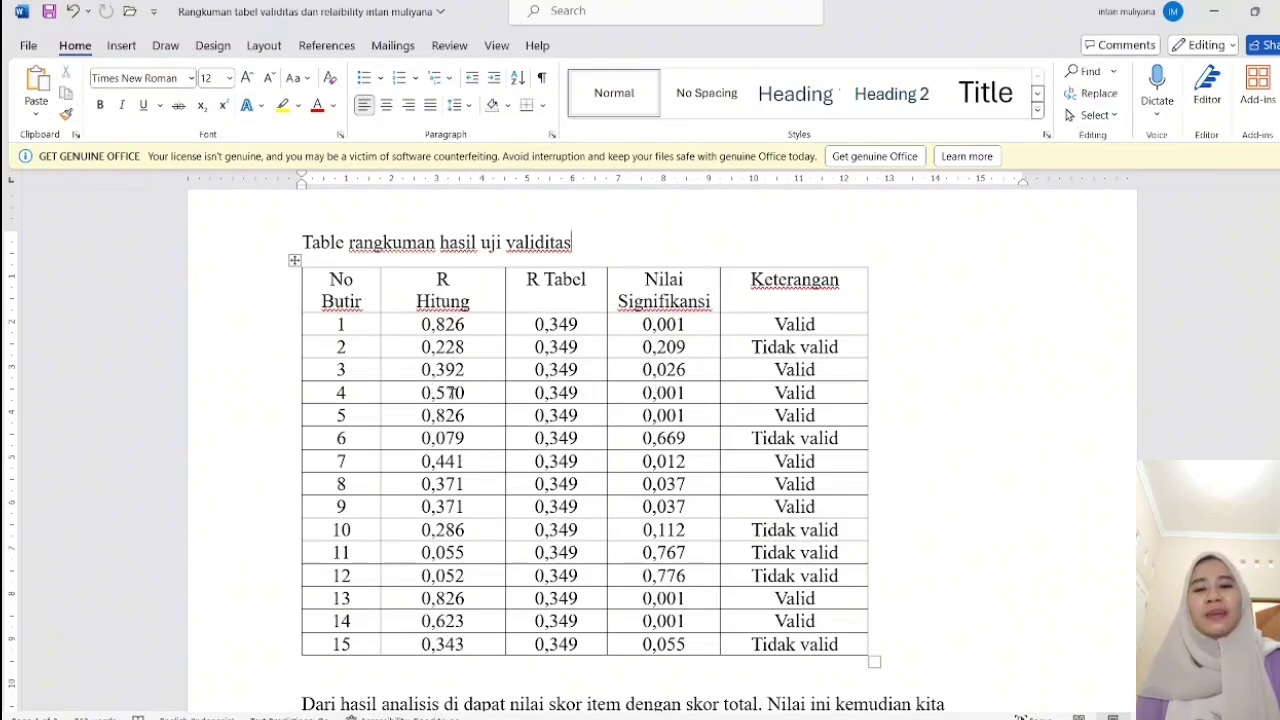
Copy the retained items' scores and totals from the Excel sheet into the empty SPSS dataset, starting at the first cell
{"action": "key", "text": "alt+Tab"}
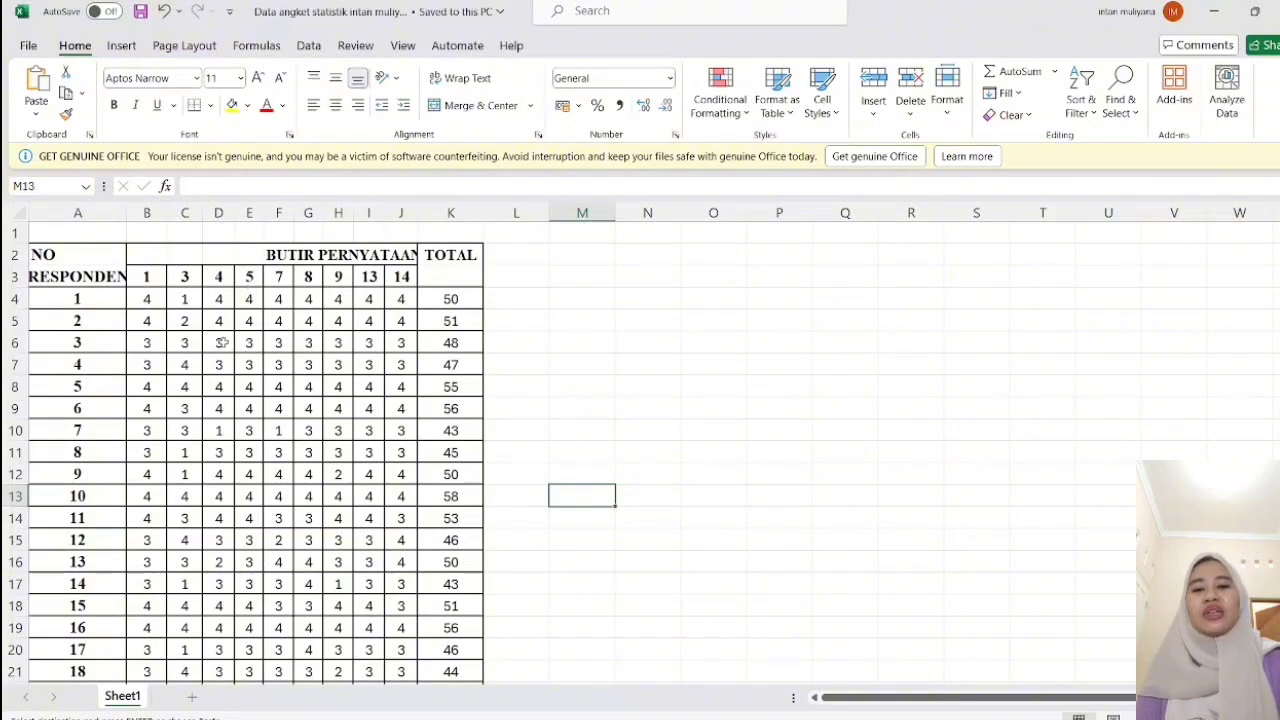
{"action": "left_click_drag", "start_coordinate": [146, 299], "coordinate": [478, 645]}
{"action": "left_click", "coordinate": [637, 651]}
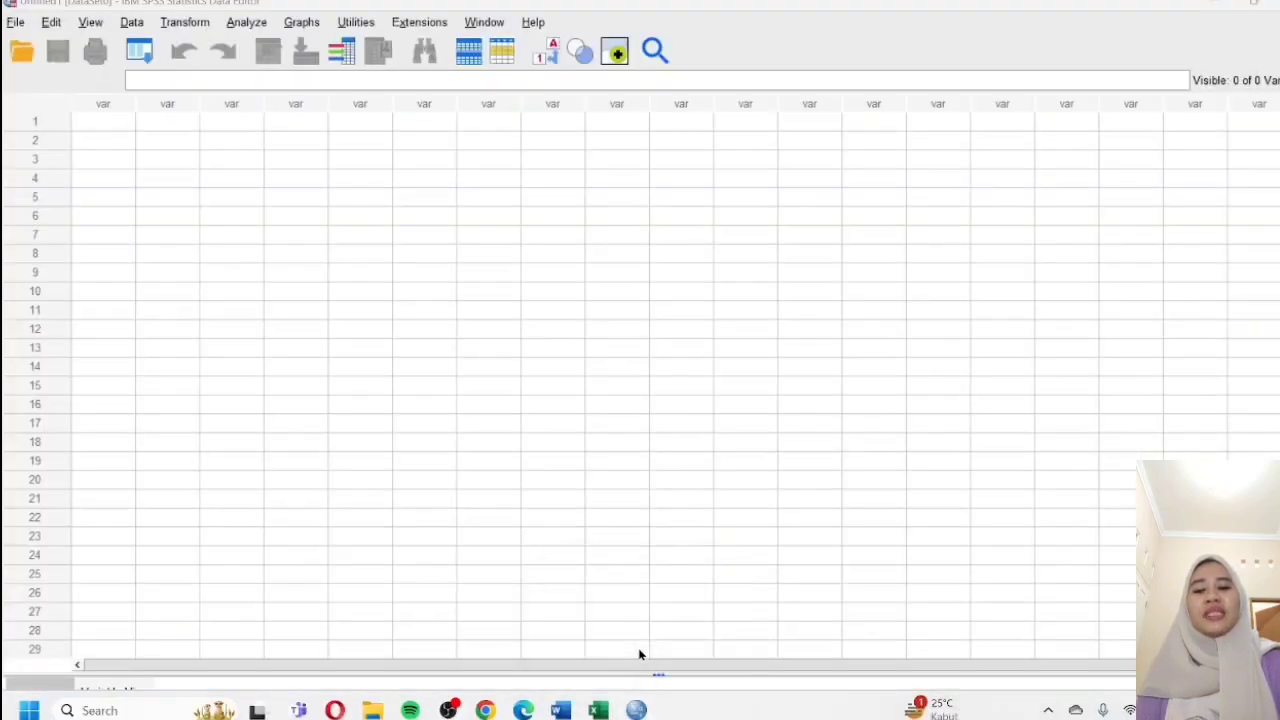
{"action": "left_click", "coordinate": [99, 127]}
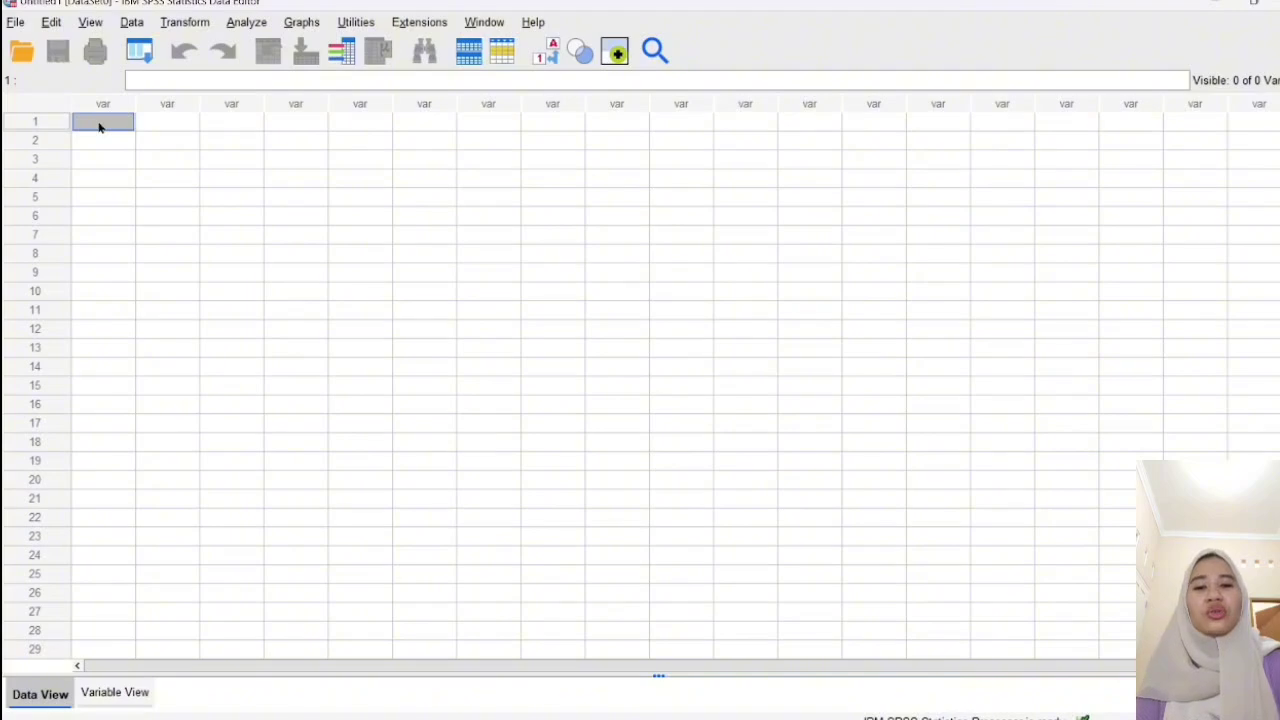
{"action": "right_click", "coordinate": [99, 127]}
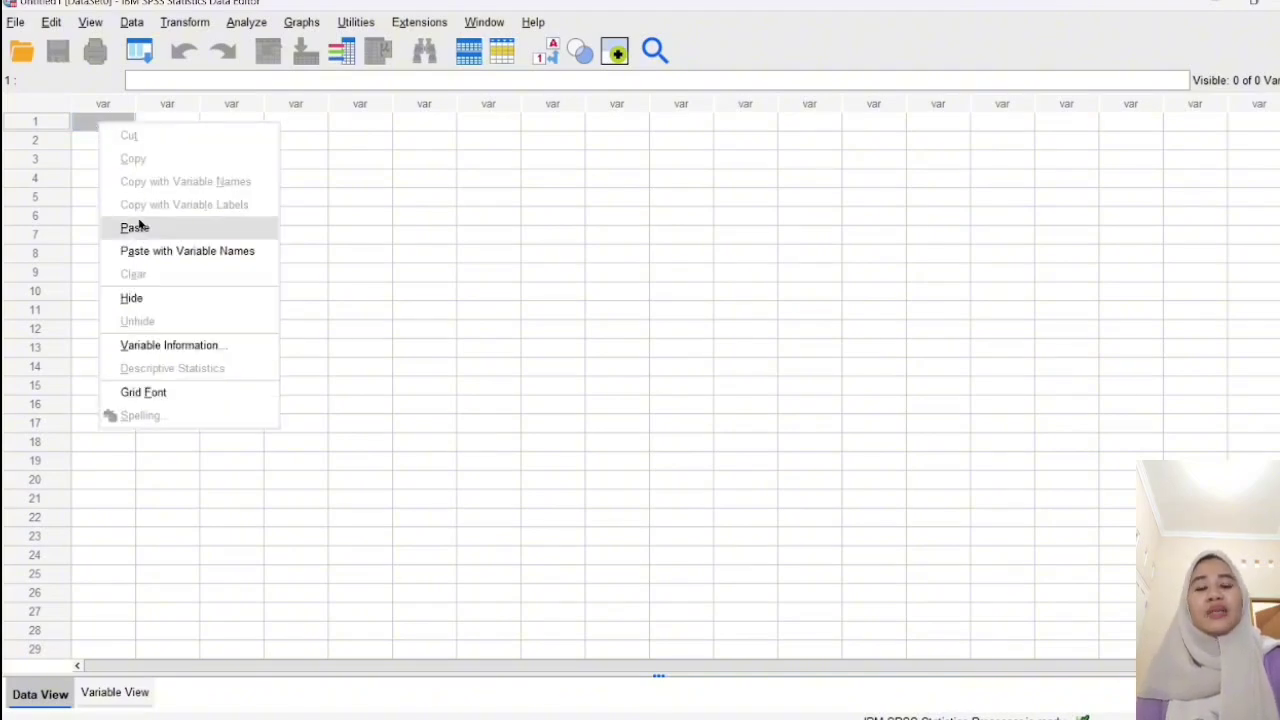
{"action": "left_click", "coordinate": [140, 228]}
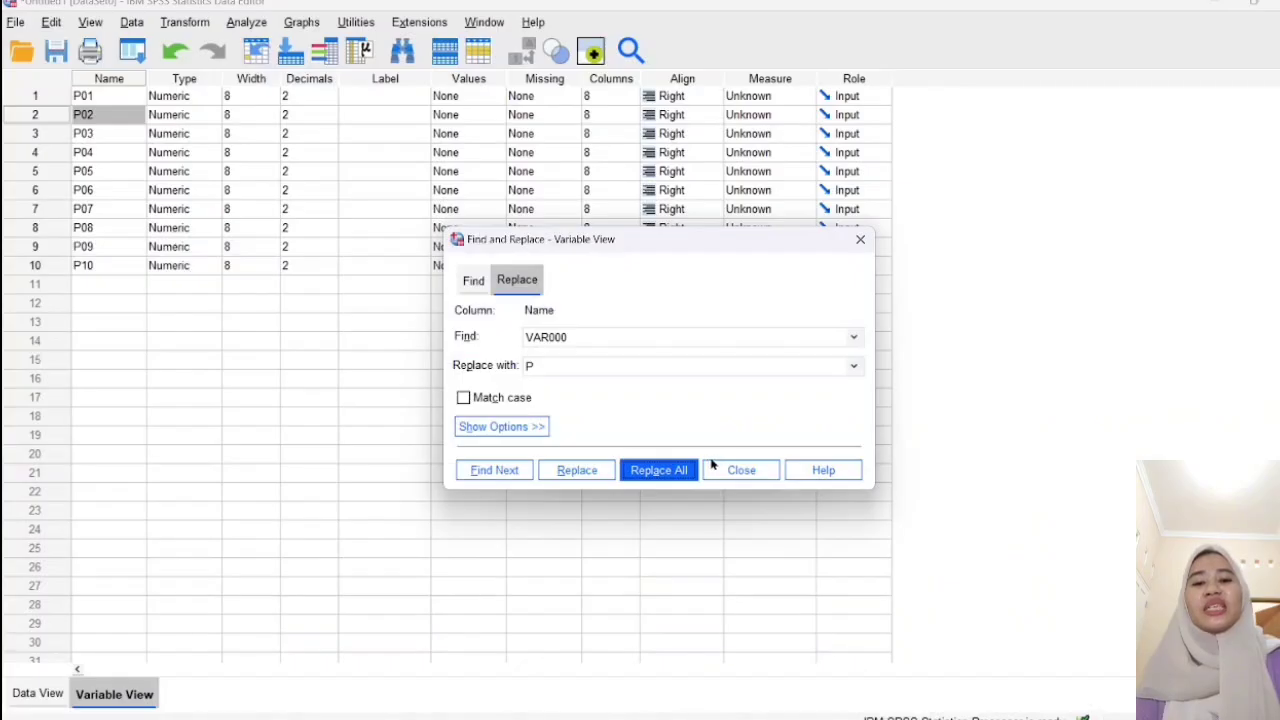
Finish replacing VAR000 with P in the variable names and rename the tenth variable as TOTAL
{"action": "left_click", "coordinate": [733, 468]}
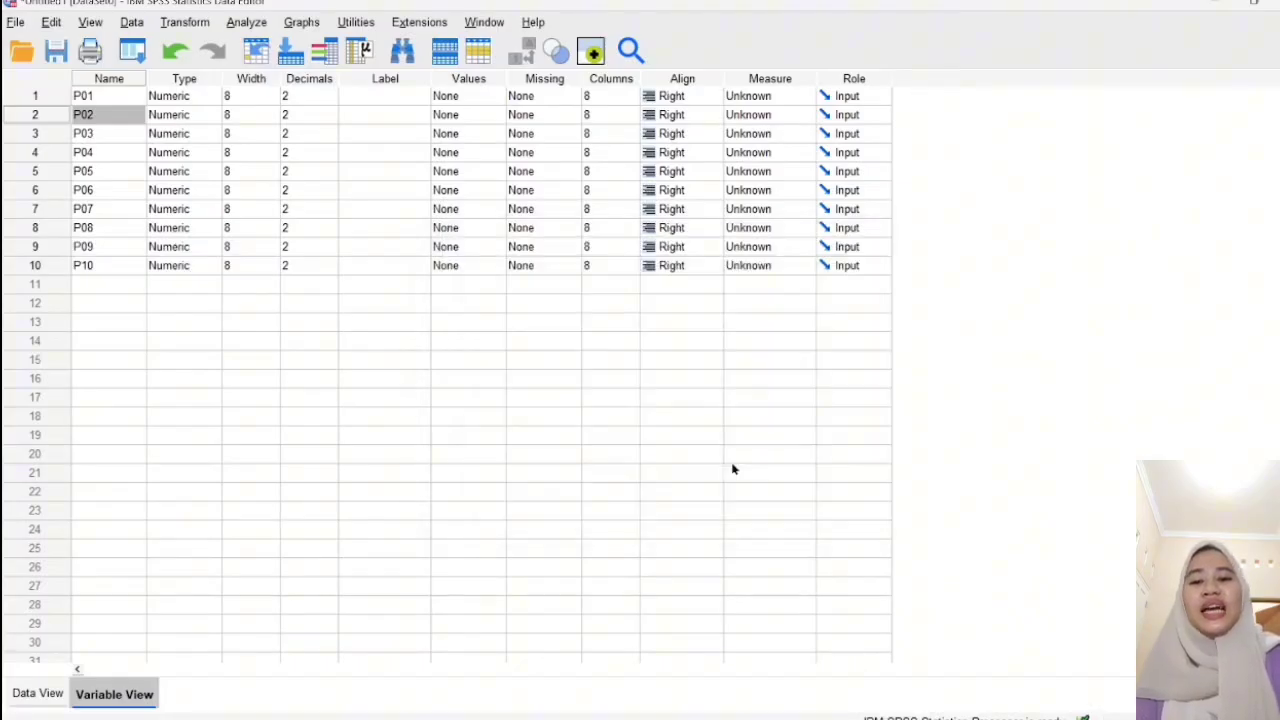
{"action": "left_click", "coordinate": [116, 265]}
{"action": "key", "text": "BackSpace"}
{"action": "key", "text": "BackSpace"}
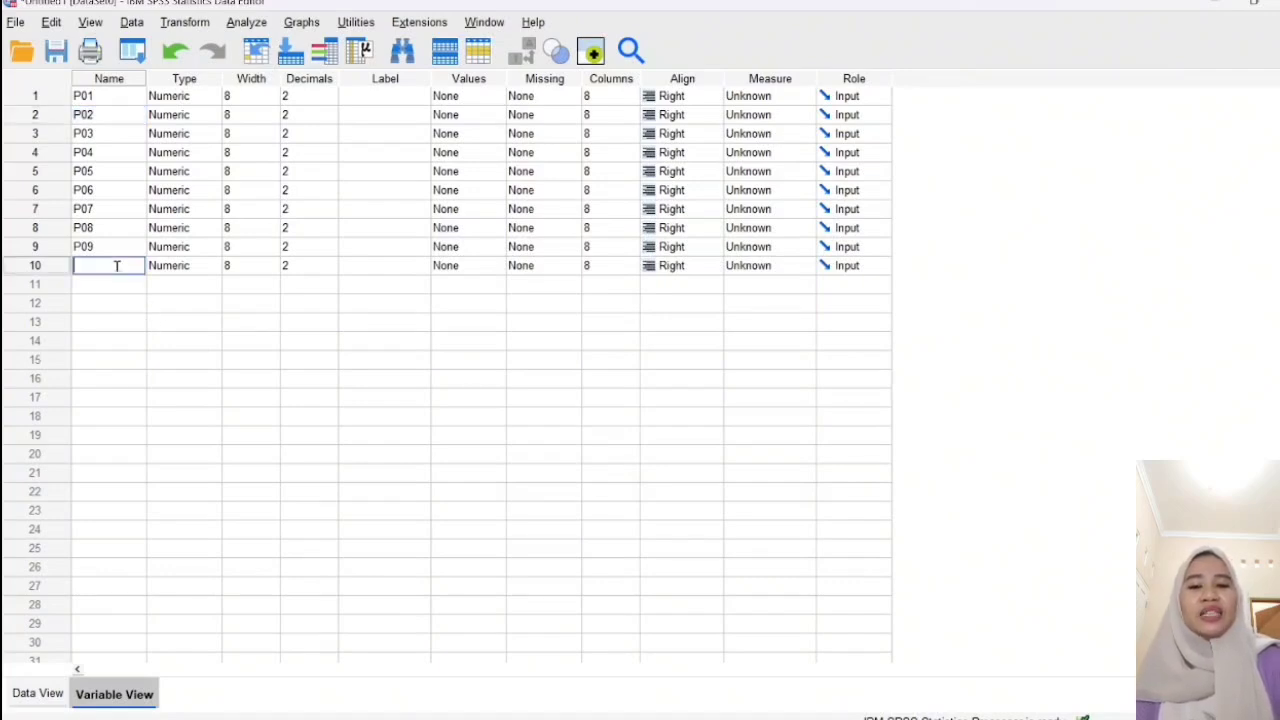
{"action": "type", "text": "TOTAL"}
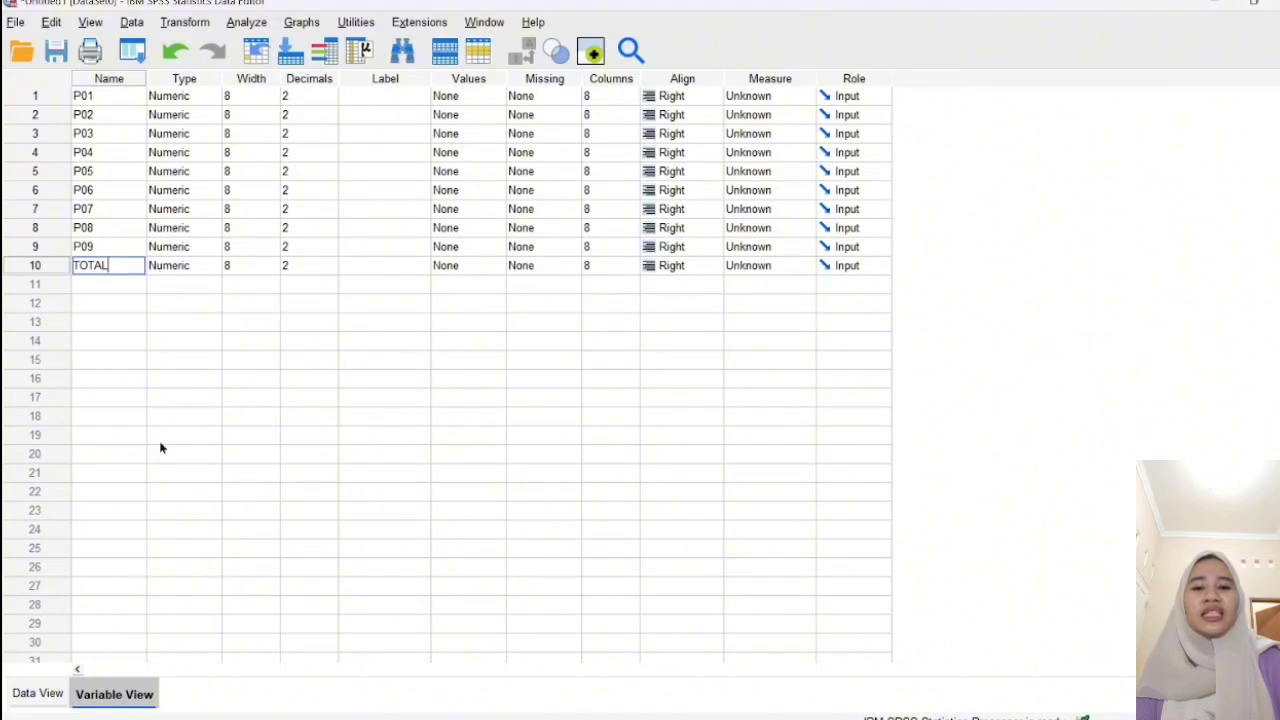
Set up a Reliability Analysis on the data with P01 through P09 as both Items and Ratings, leaving out TOTAL
{"action": "left_click", "coordinate": [37, 693]}
{"action": "left_click", "coordinate": [246, 24]}
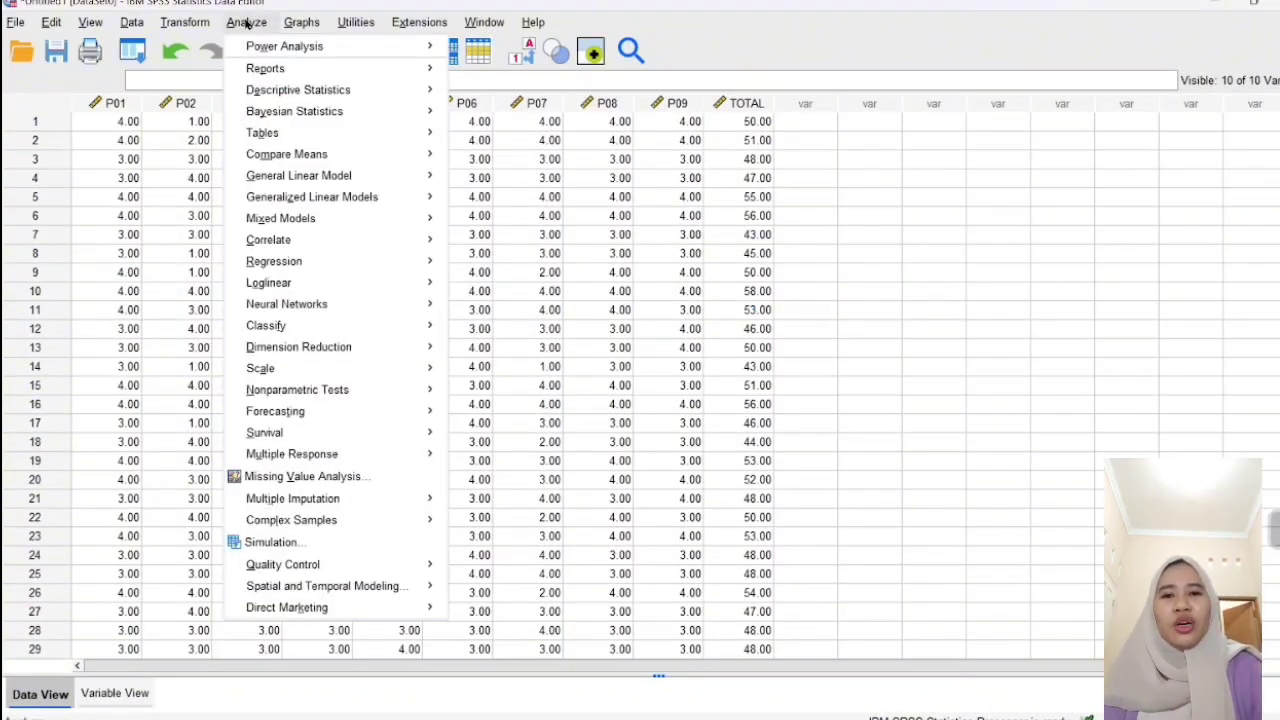
{"action": "mouse_move", "coordinate": [290, 368]}
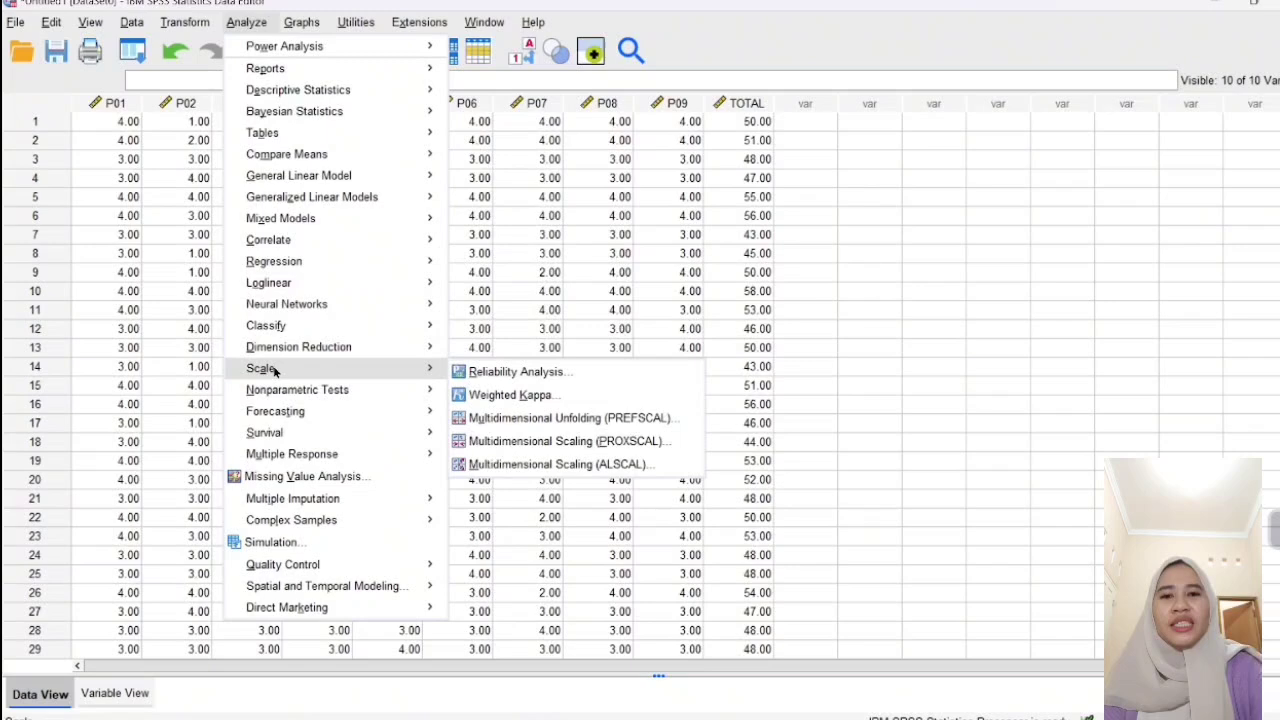
{"action": "left_click", "coordinate": [476, 374]}
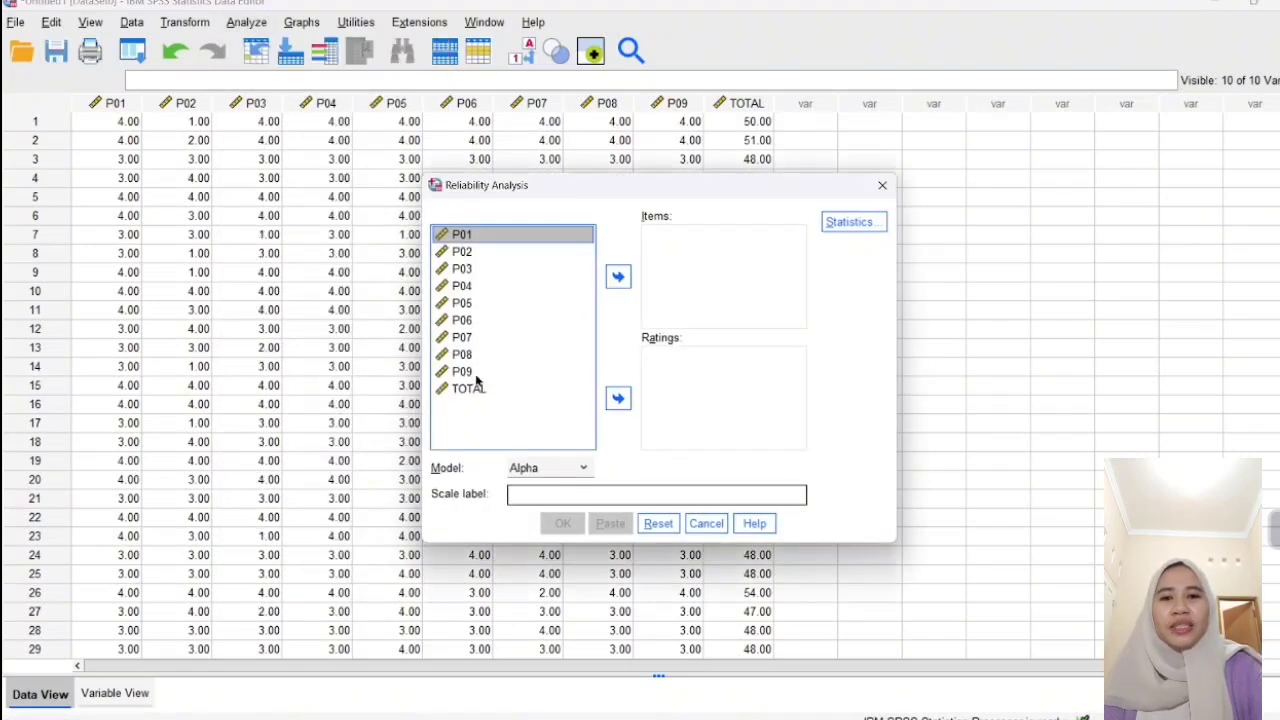
{"action": "left_click", "coordinate": [525, 238]}
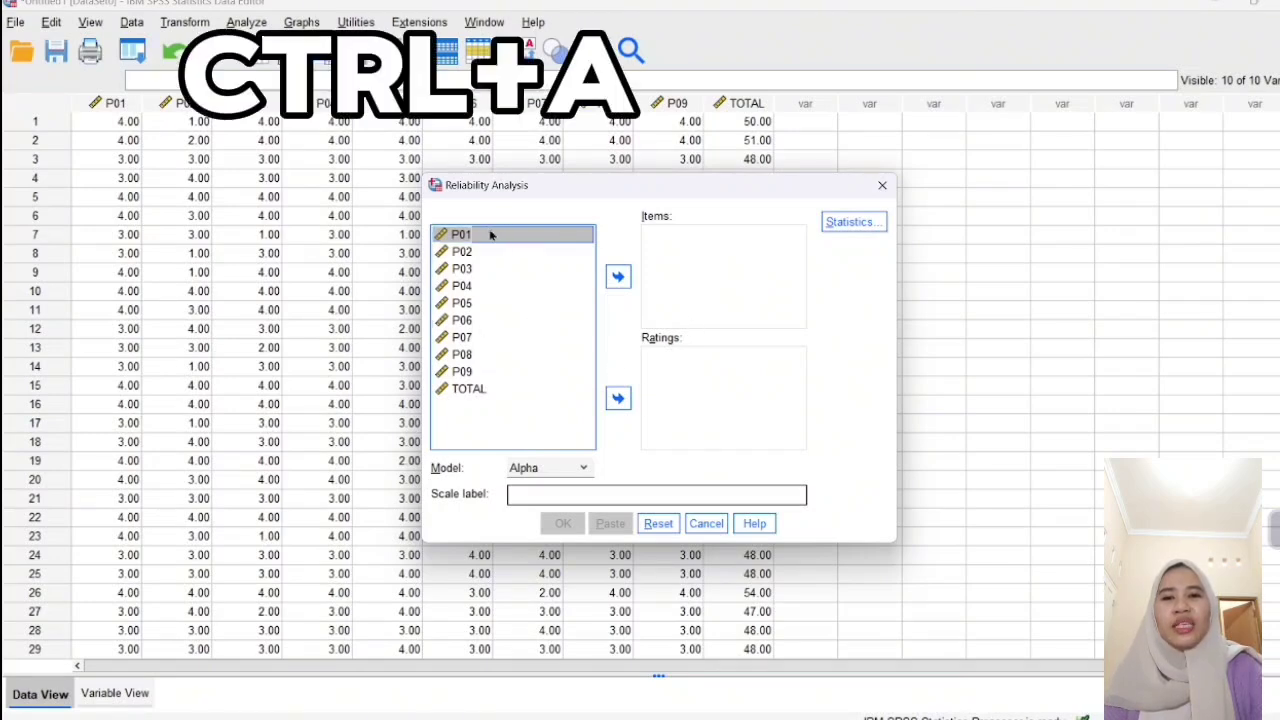
{"action": "key", "text": "ctrl+a"}
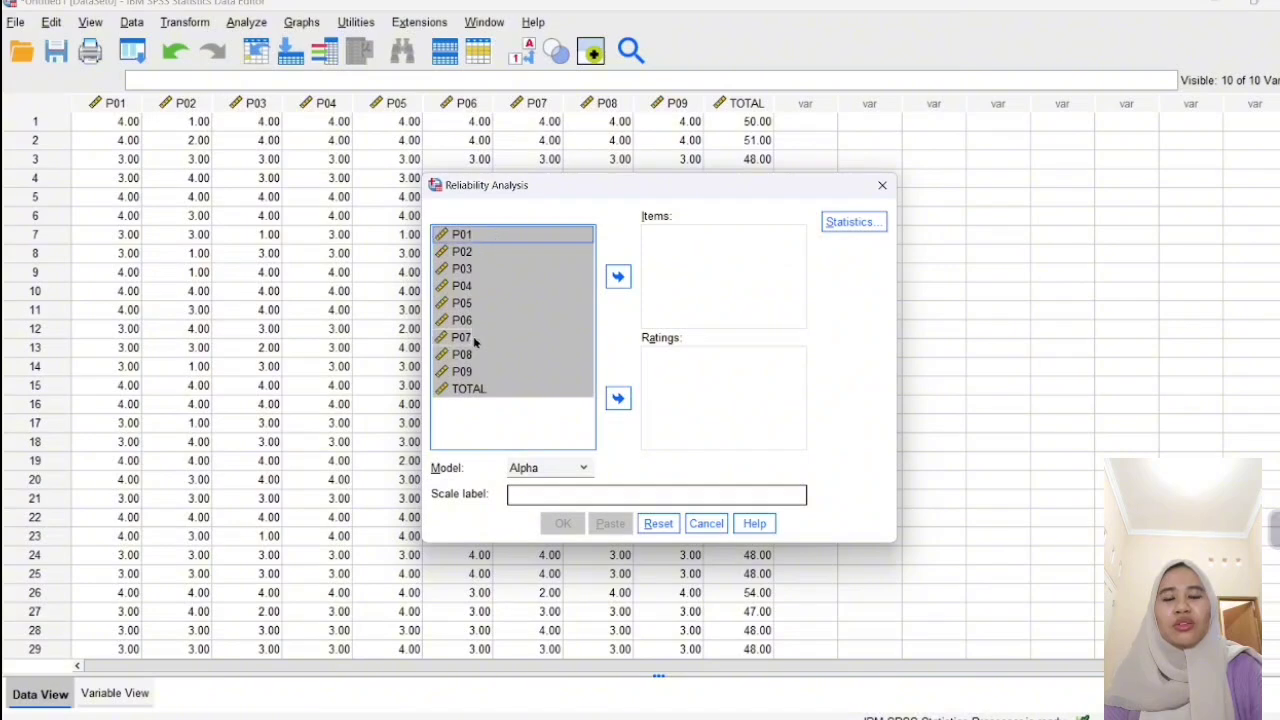
{"action": "left_click", "coordinate": [468, 391], "text": "ctrl"}
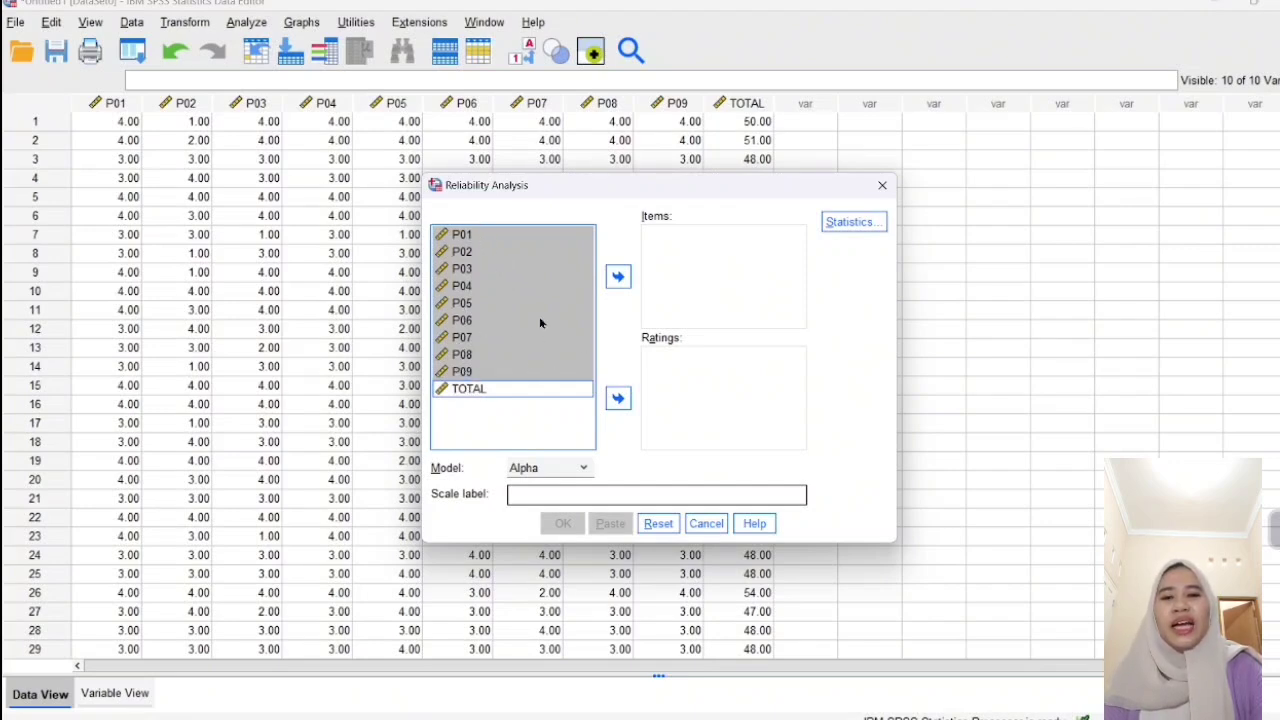
{"action": "left_click", "coordinate": [620, 277]}
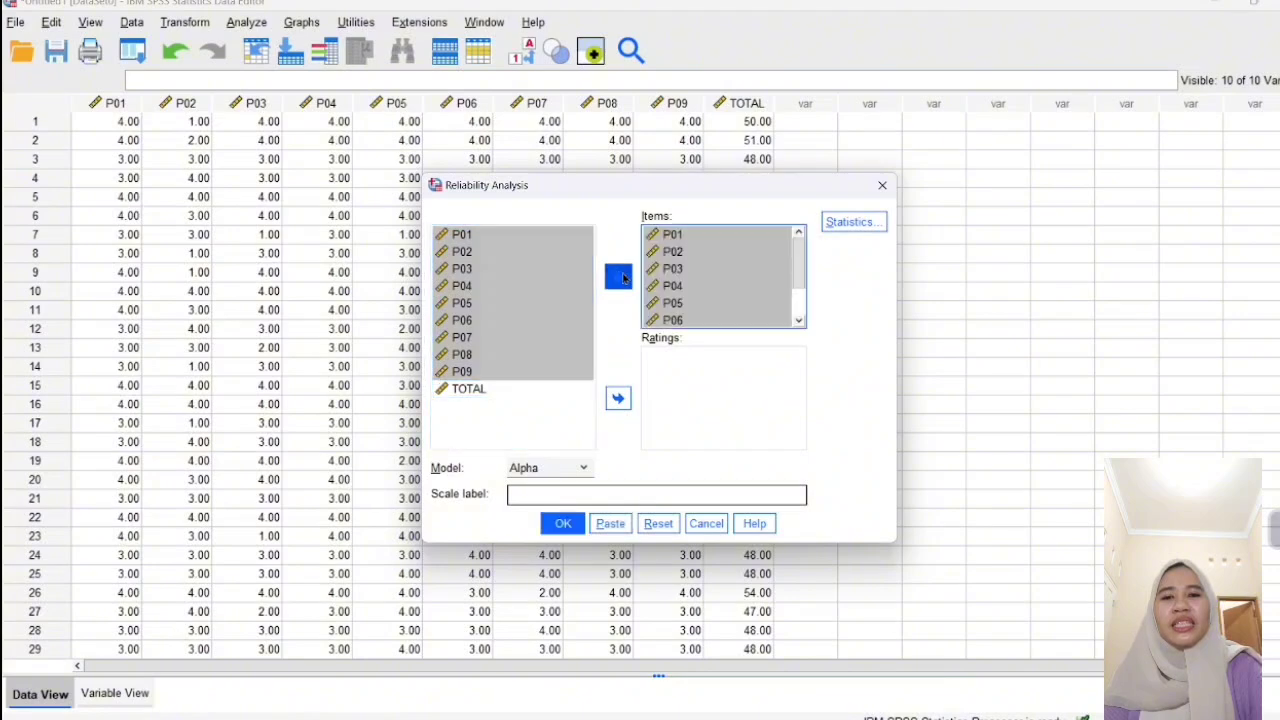
{"action": "left_click", "coordinate": [619, 401]}
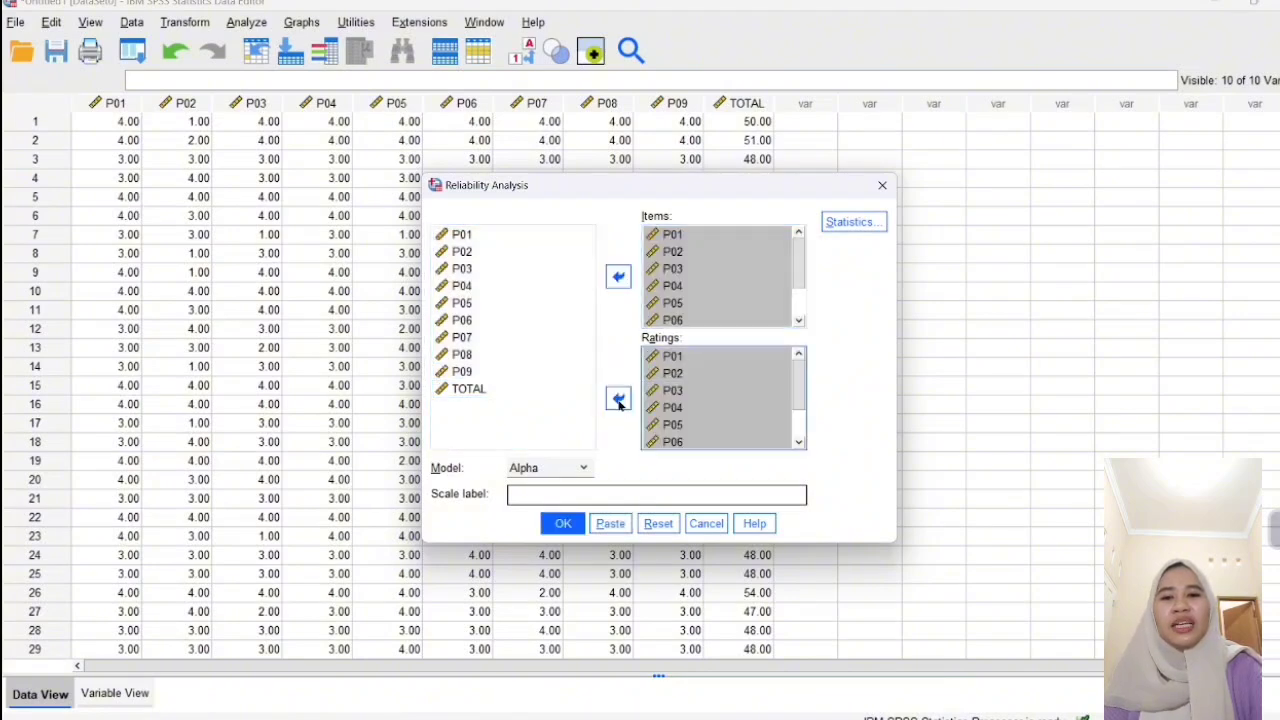
Include the Scale if item deleted descriptives and run the reliability analysis with the Alpha model
{"action": "left_click", "coordinate": [842, 225]}
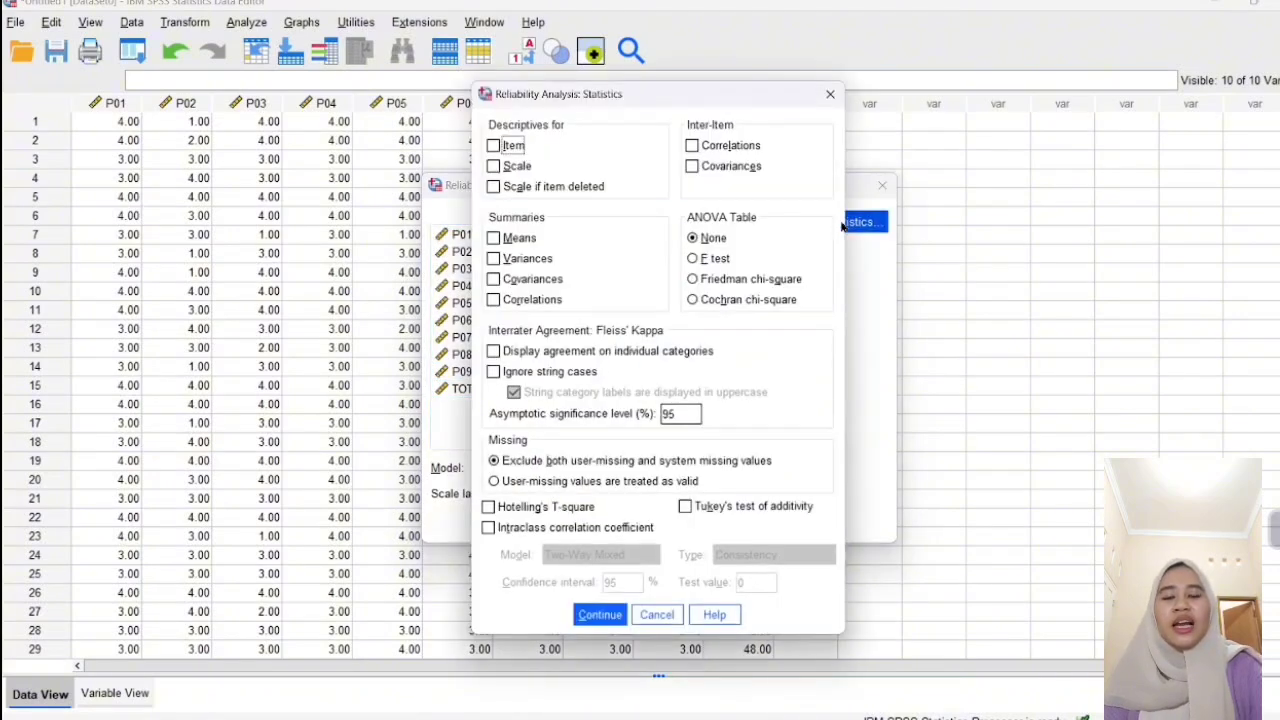
{"action": "left_click", "coordinate": [494, 187]}
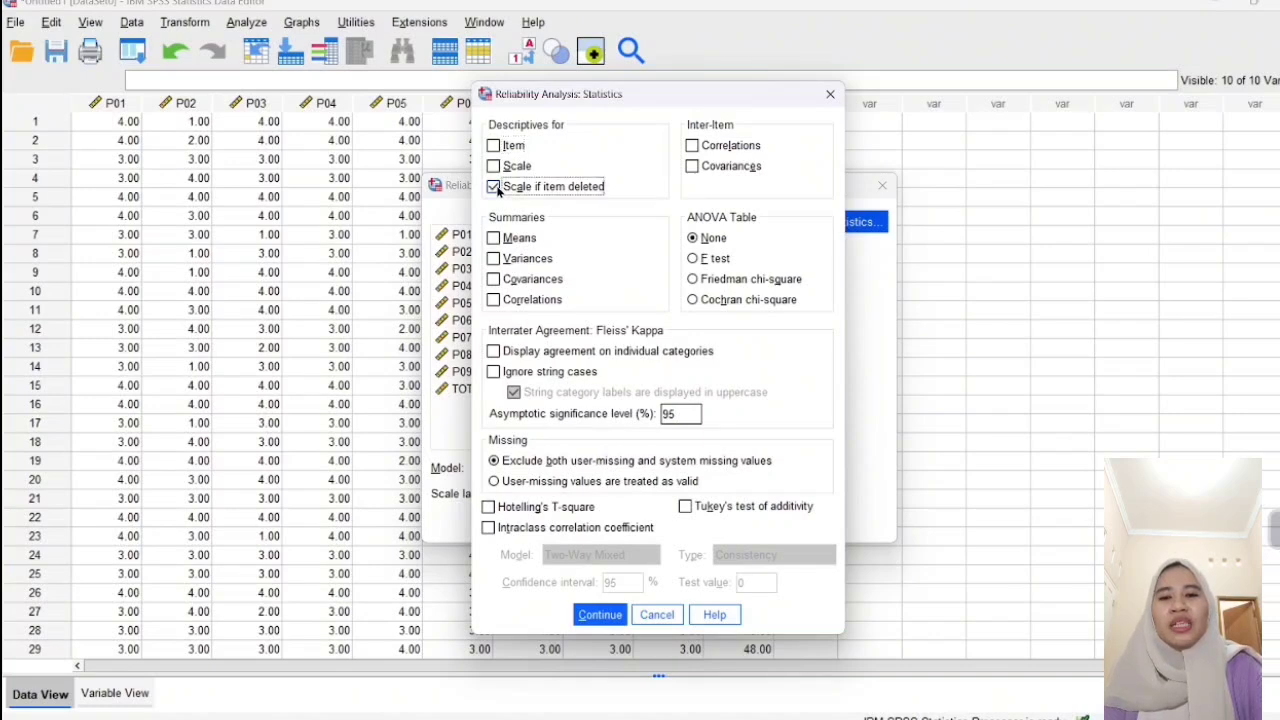
{"action": "left_click", "coordinate": [605, 615]}
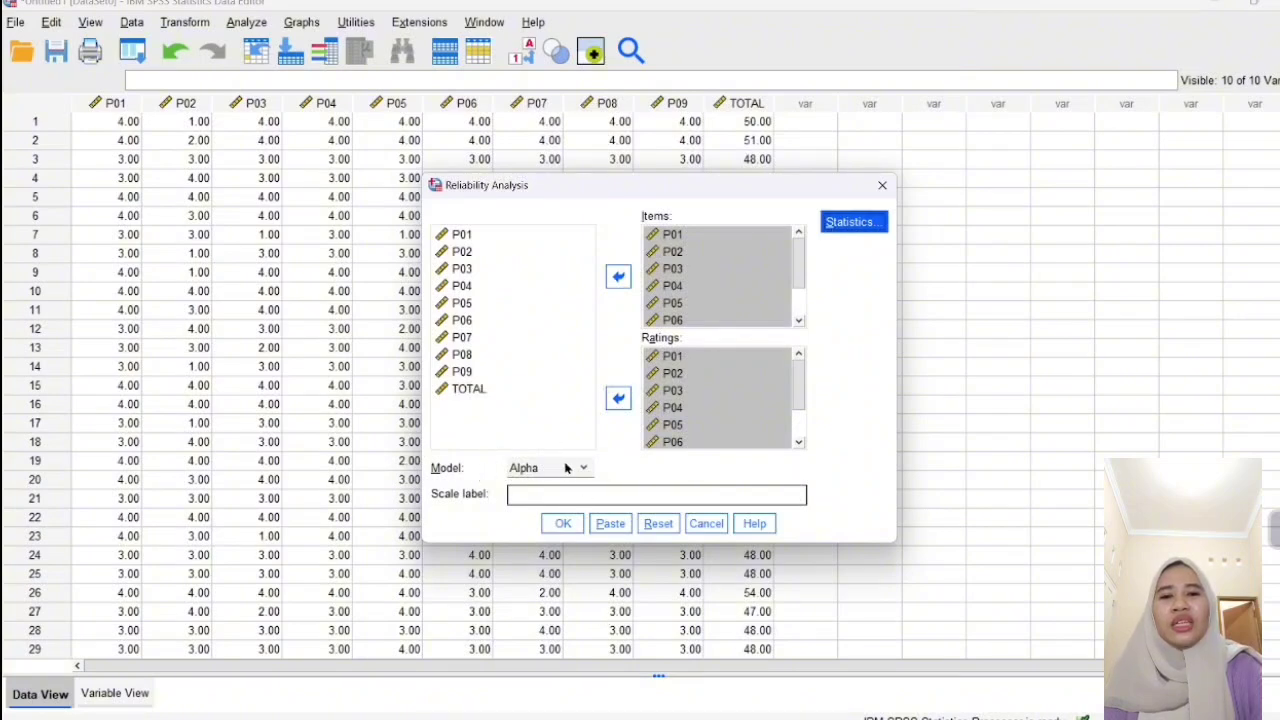
{"action": "left_click", "coordinate": [561, 521]}
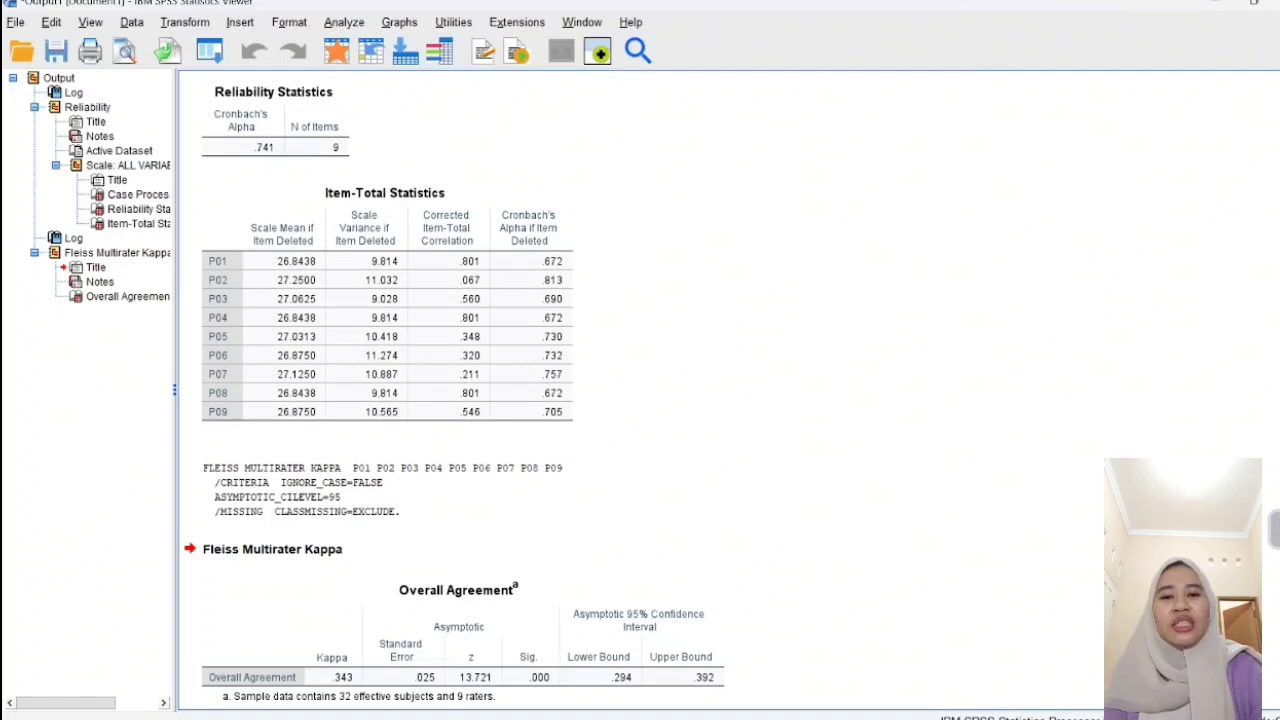
Examine Cronbach's Alpha in the Reliability Statistics table and the item values in the Item-Total Statistics table
{"action": "scroll", "coordinate": [455, 389], "scroll_direction": "up", "scroll_amount": 1}
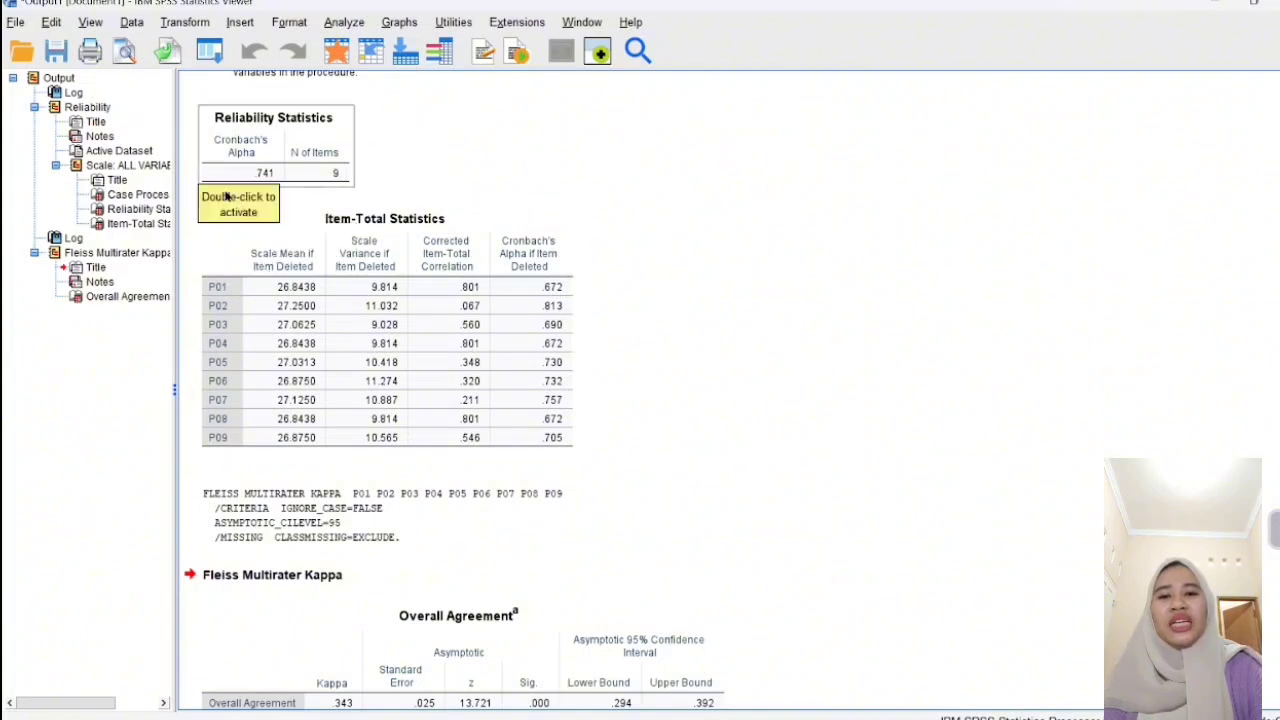
{"action": "left_click", "coordinate": [338, 135]}
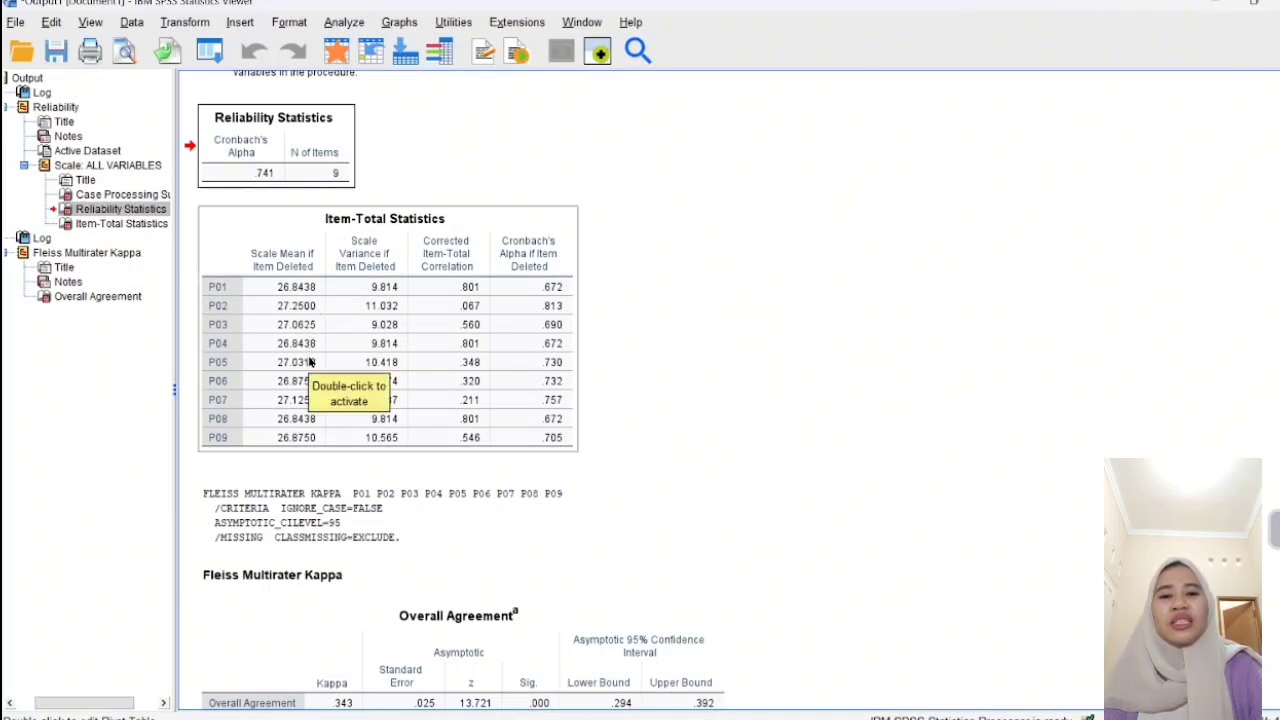
{"action": "left_click", "coordinate": [298, 224]}
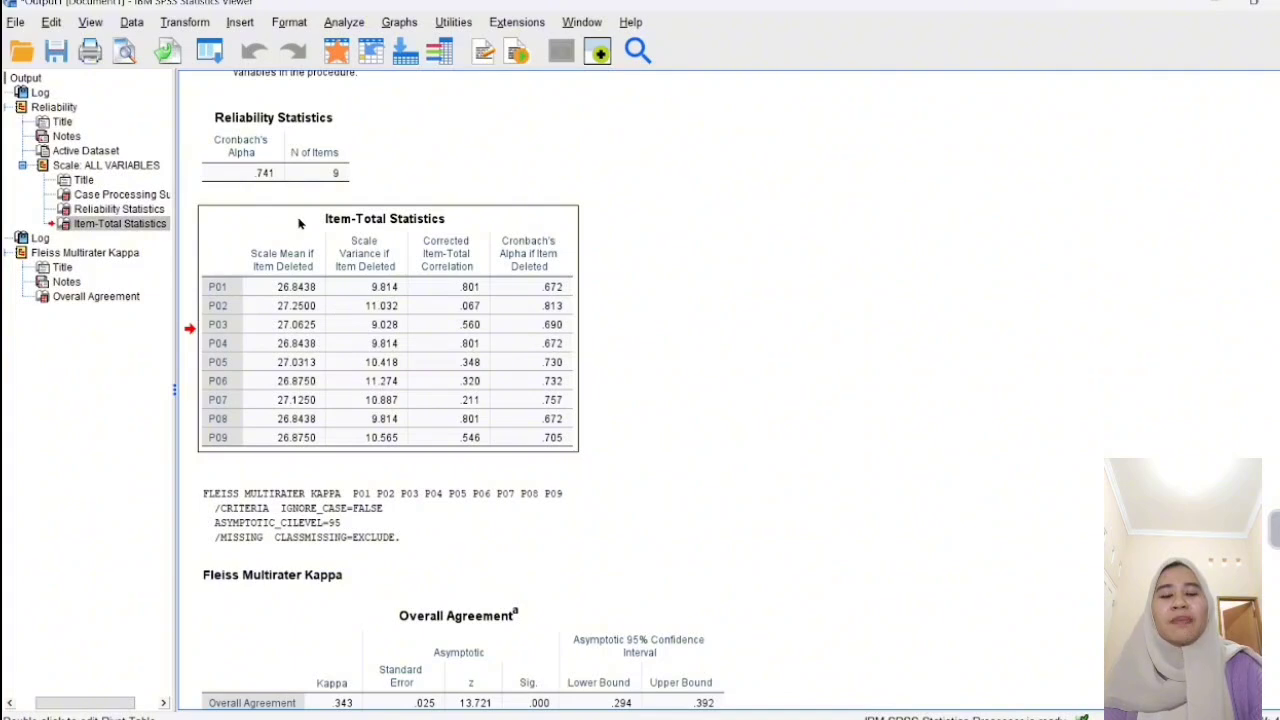